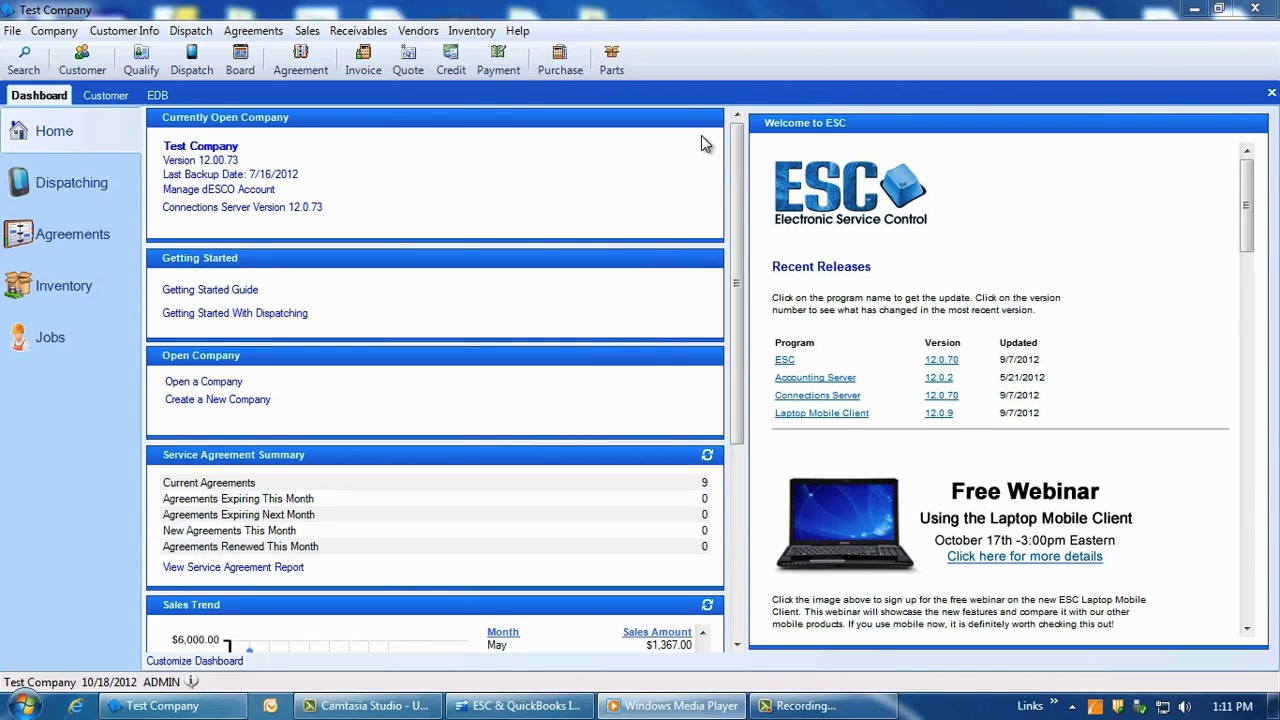
Step: Bring the ESC & QuickBooks Integration company forward and confirm File offers Switch to Multi-user Mode
left_click(515, 708)
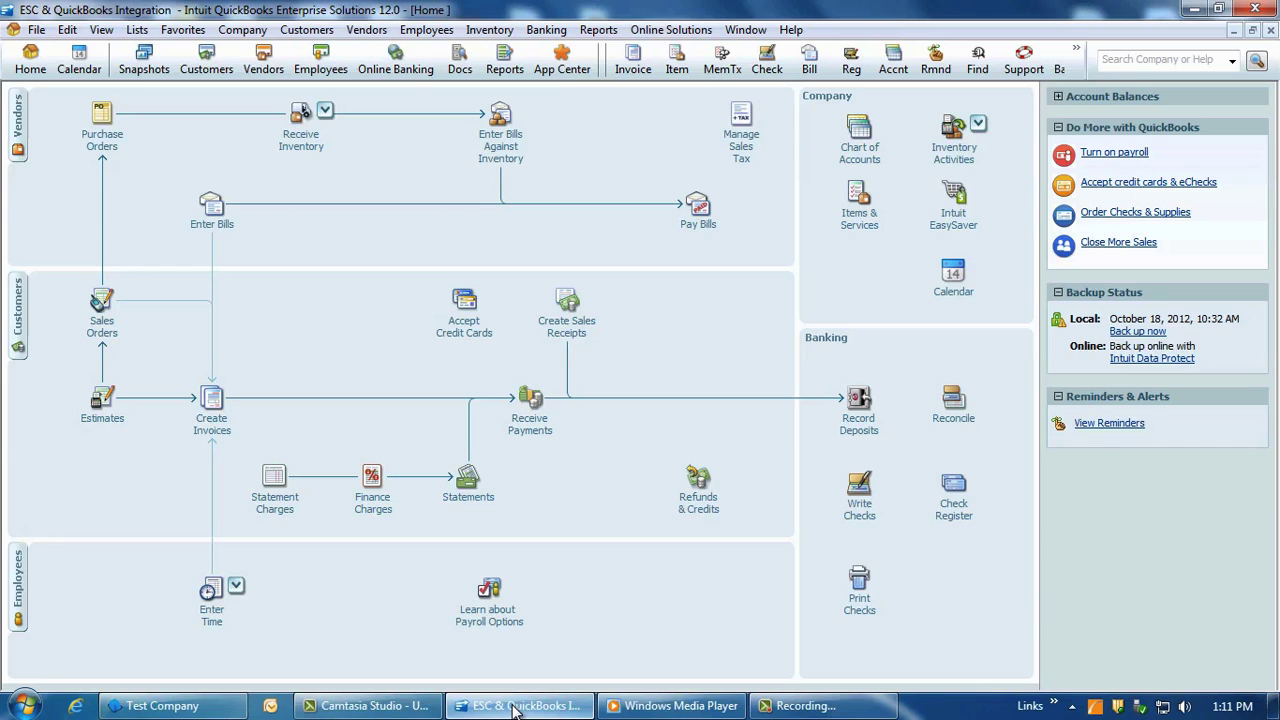
left_click(35, 30)
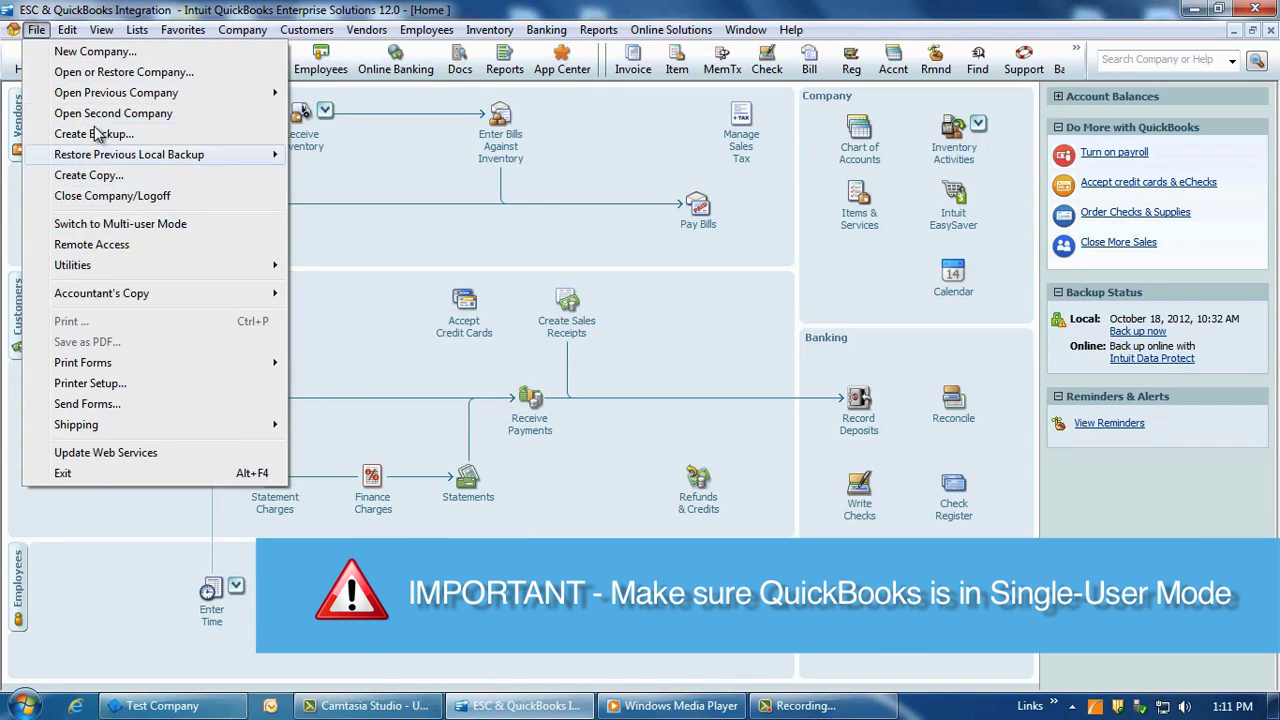
left_click(40, 30)
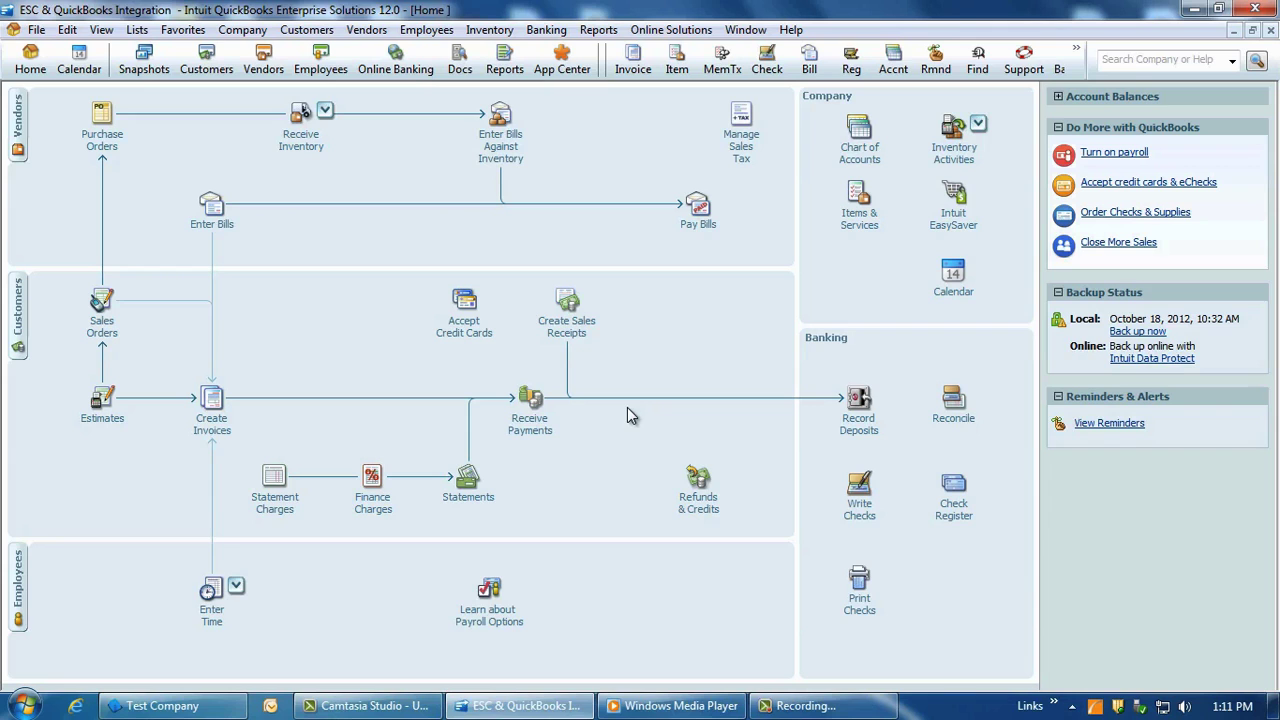
Step: Launch ESC Accounting Server from All Programs > dESCO
left_click(27, 707)
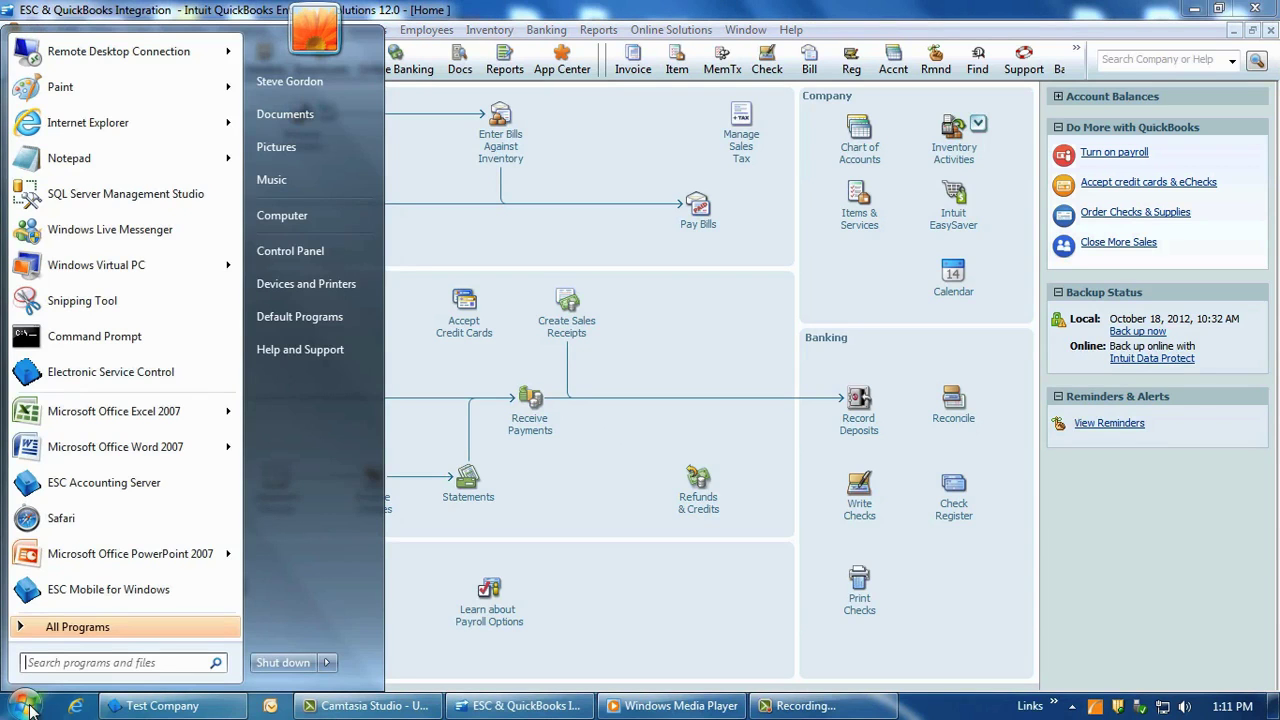
left_click(78, 627)
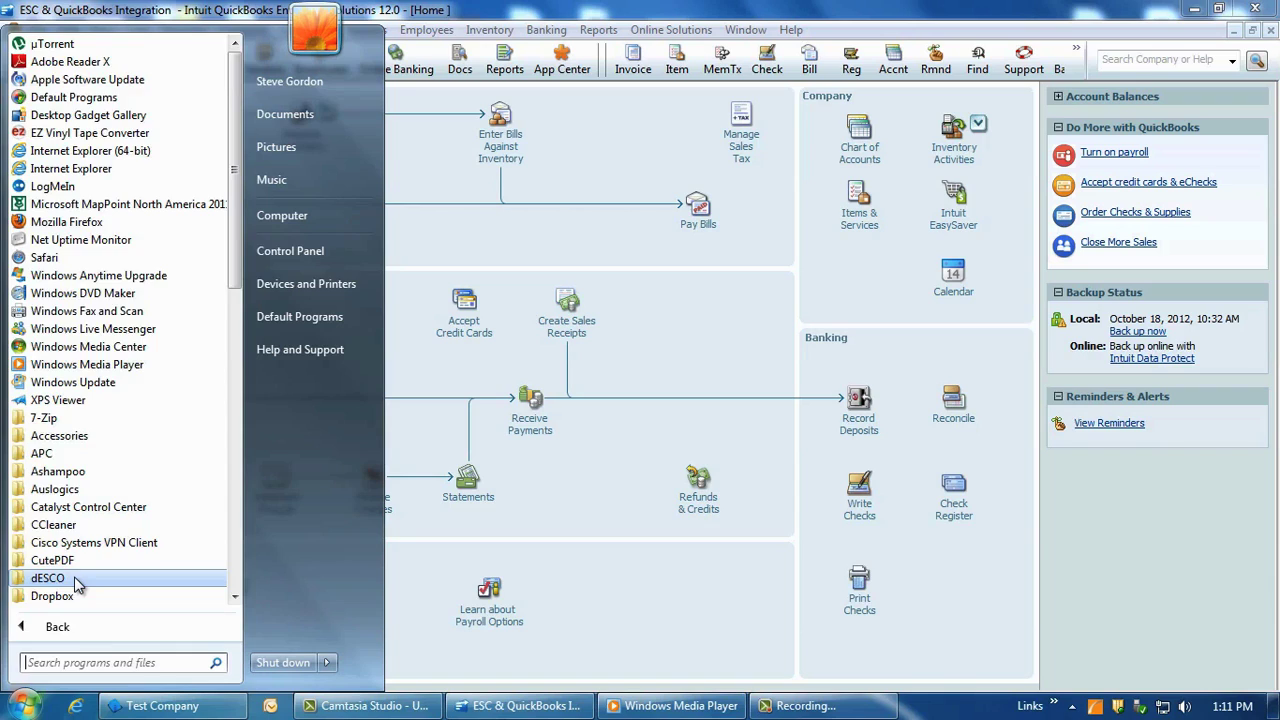
left_click(78, 583)
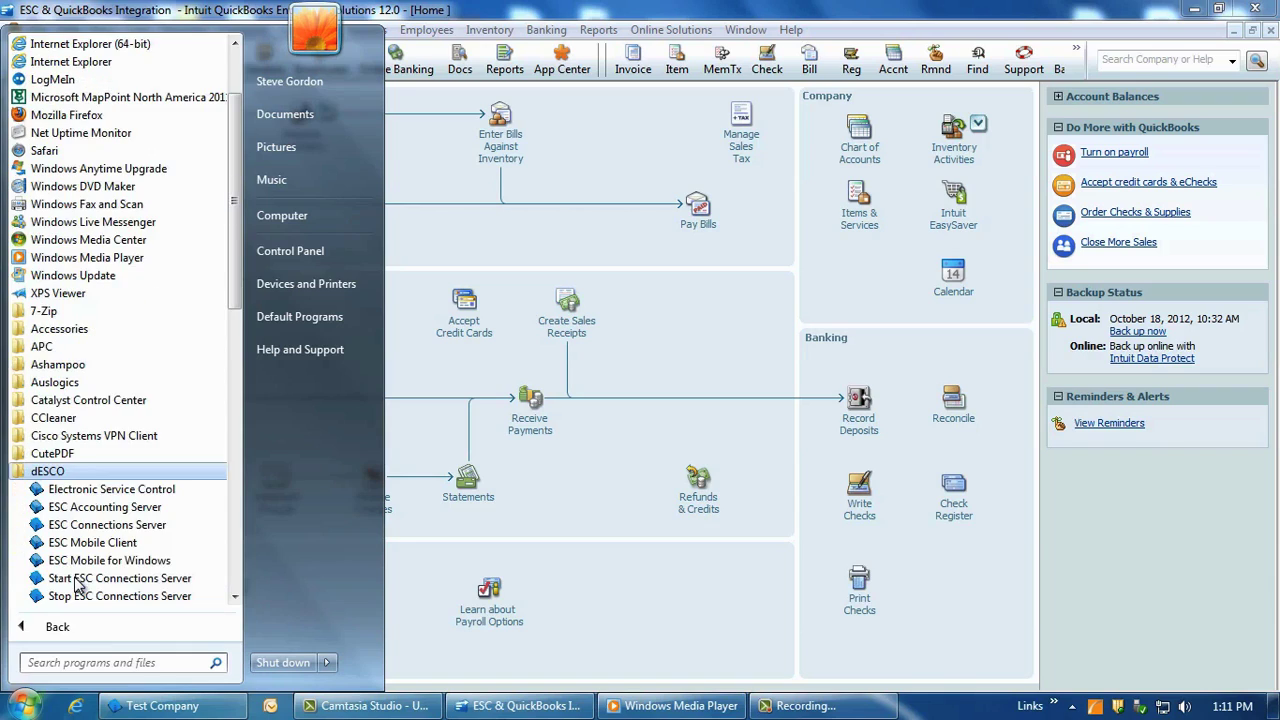
left_click(102, 508)
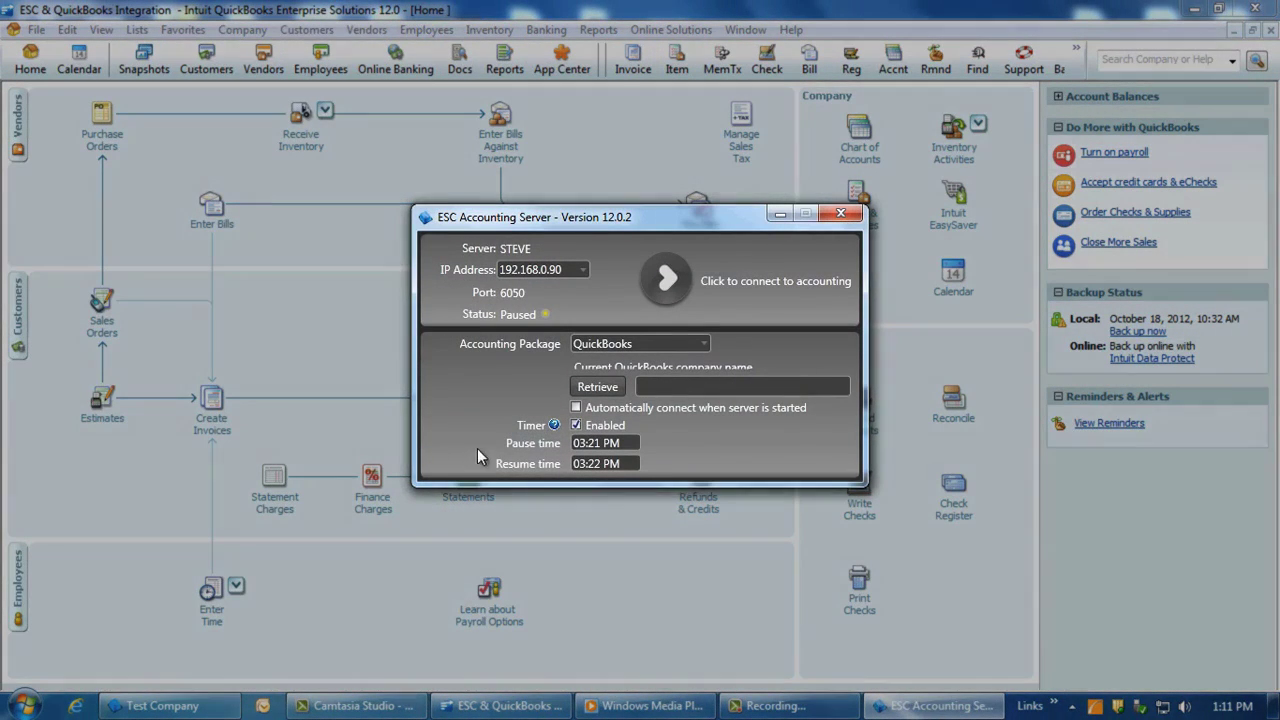
Step: Retrieve the QuickBooks company name and bring the Application Certificate dialog forward
left_click(591, 387)
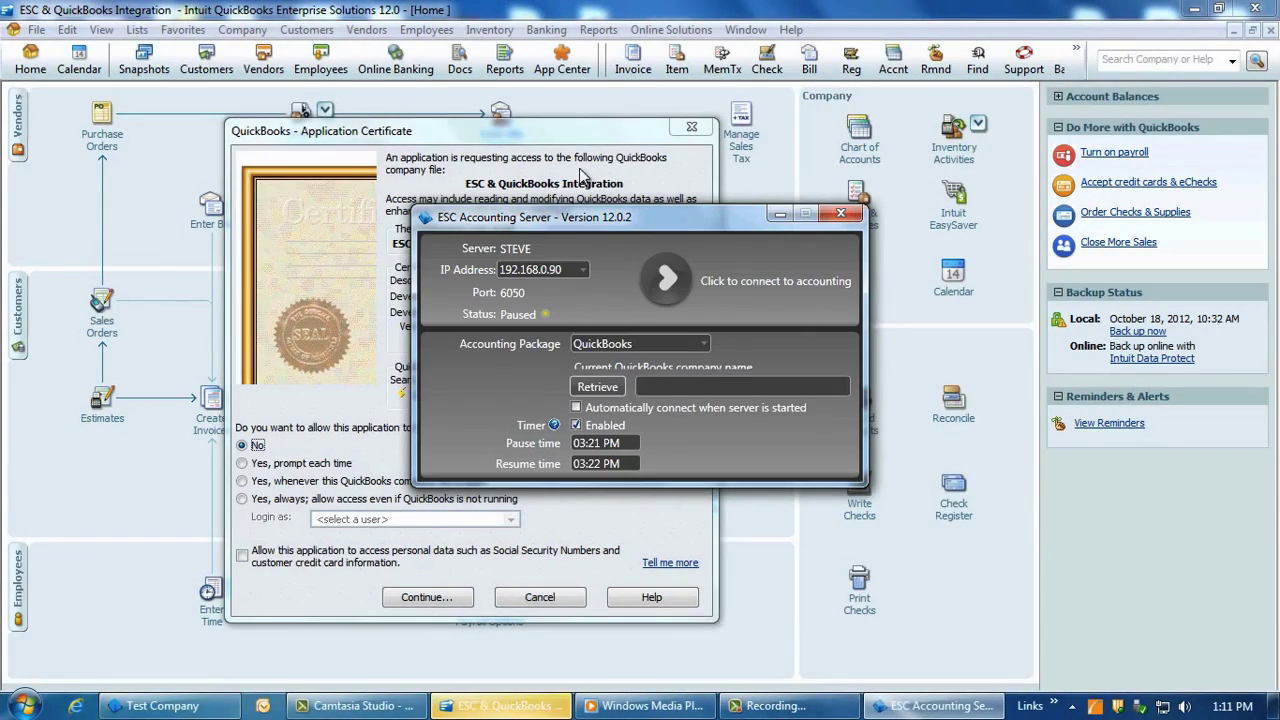
left_click(583, 175)
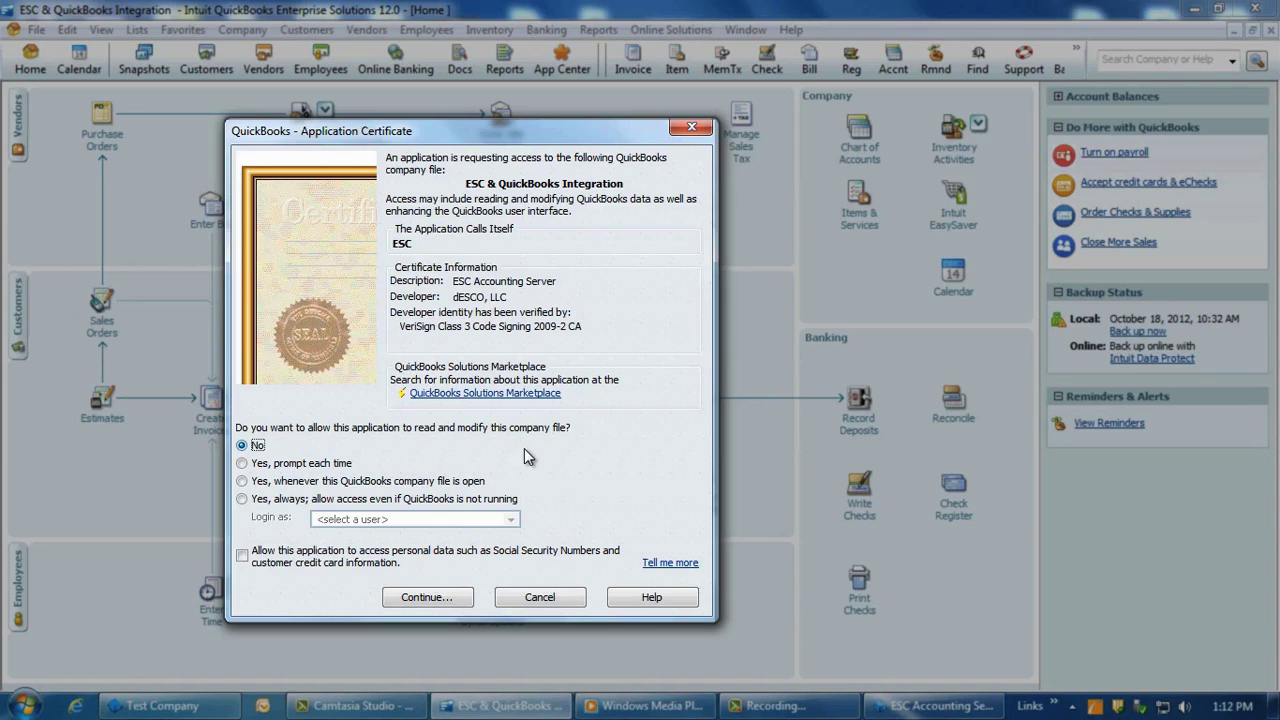
Step: Grant ESC 'Yes, always' access, logging in as esc with personal data allowed
left_click(241, 499)
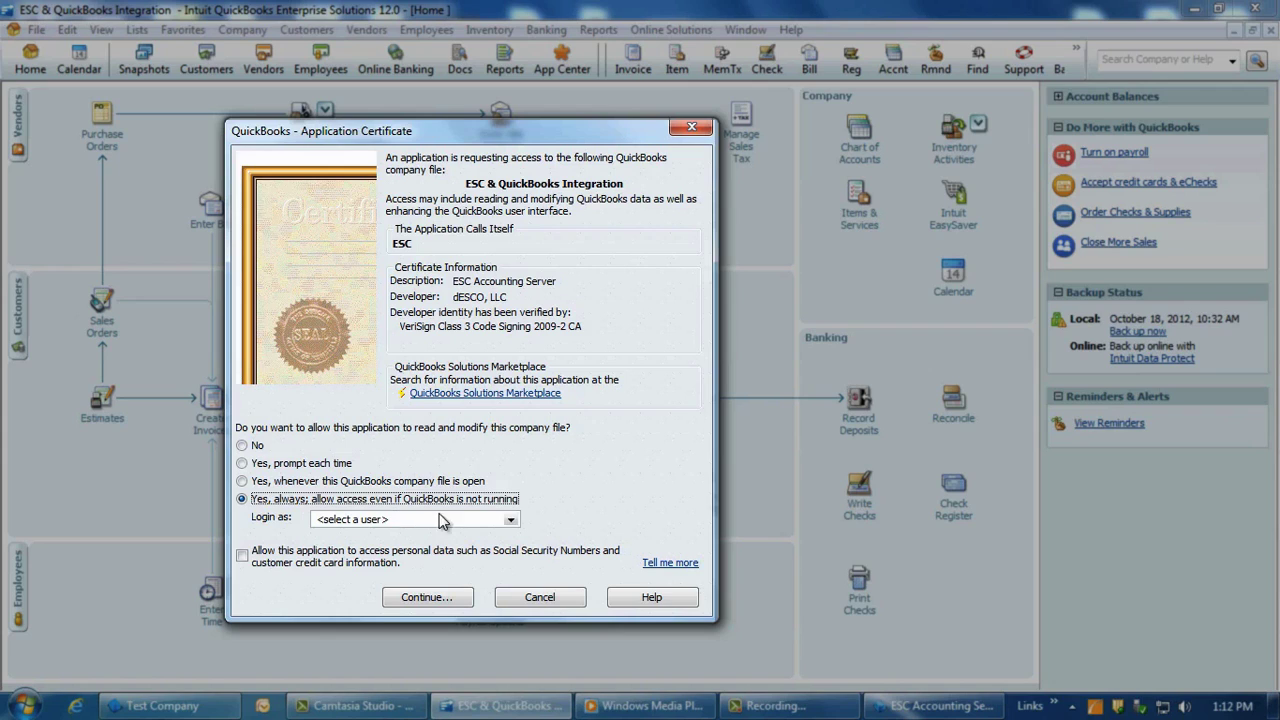
left_click(511, 520)
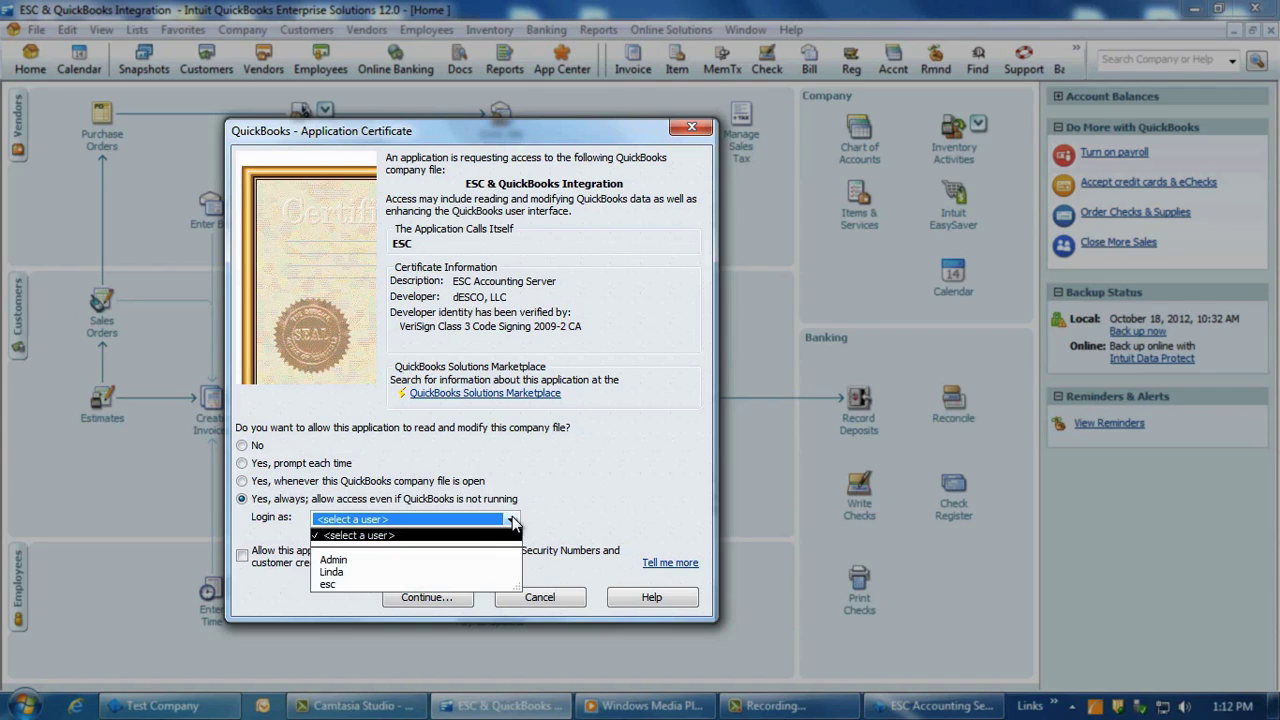
left_click(327, 585)
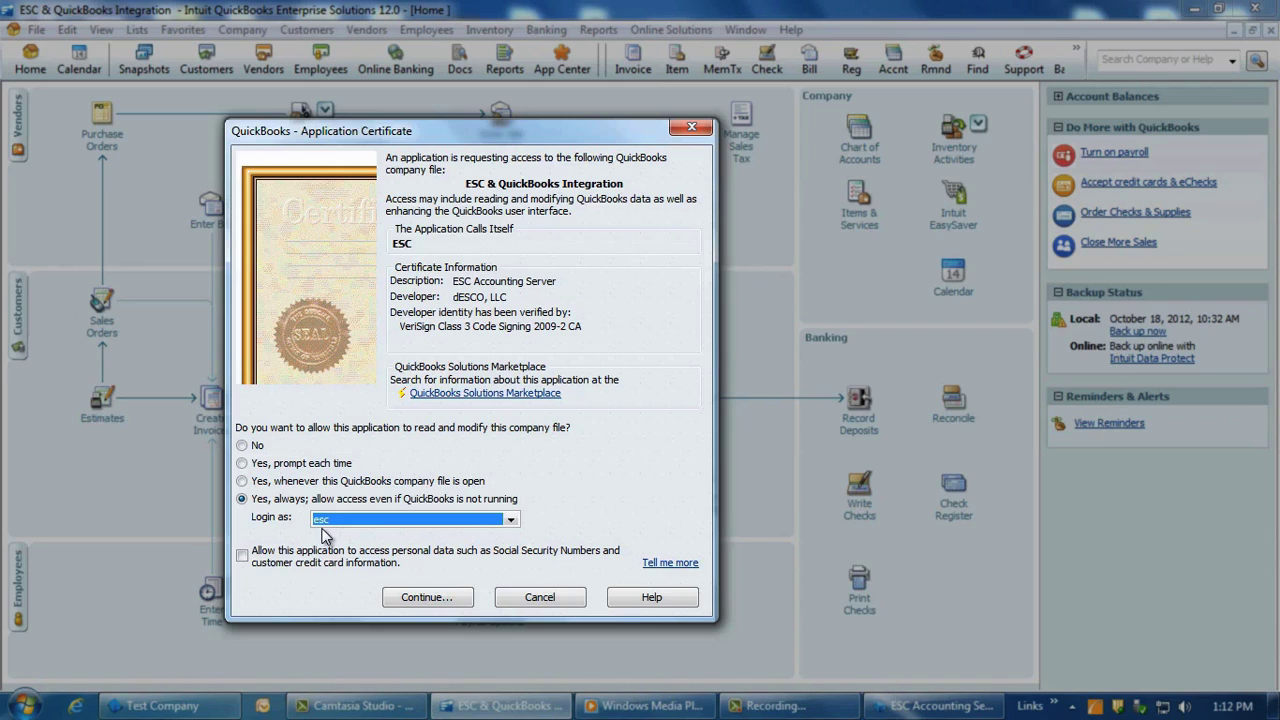
left_click(242, 556)
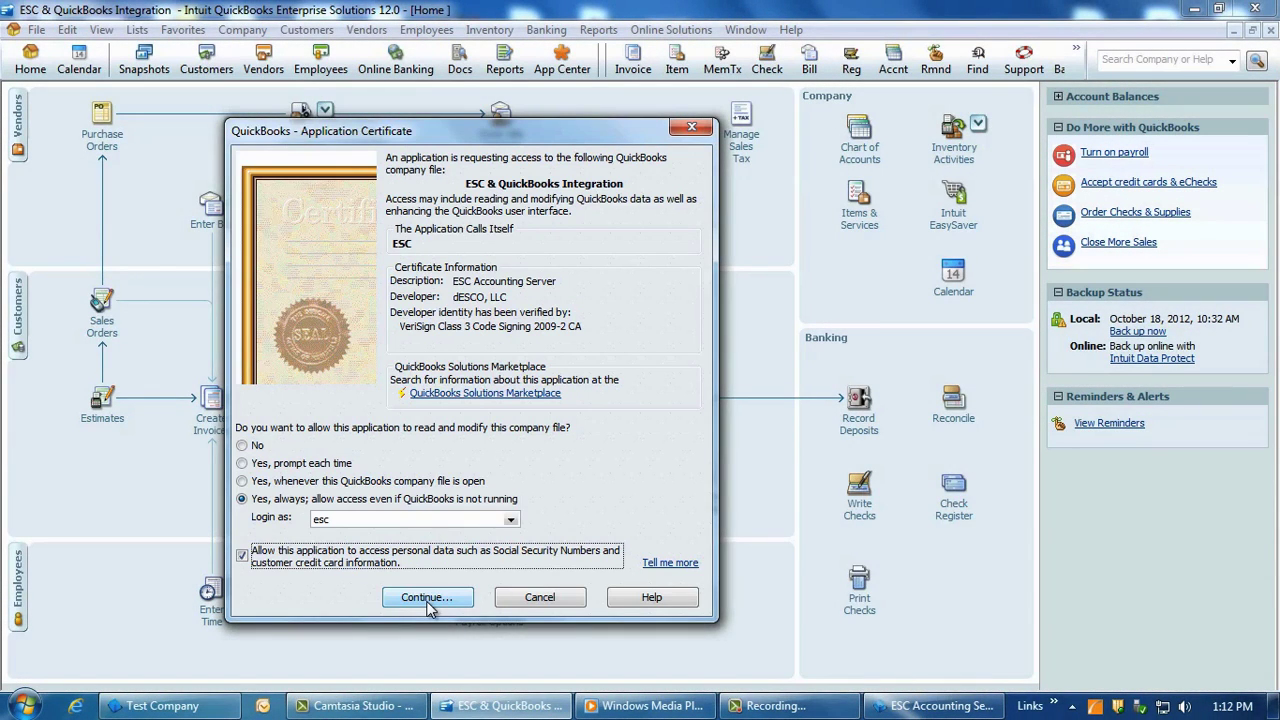
left_click(428, 603)
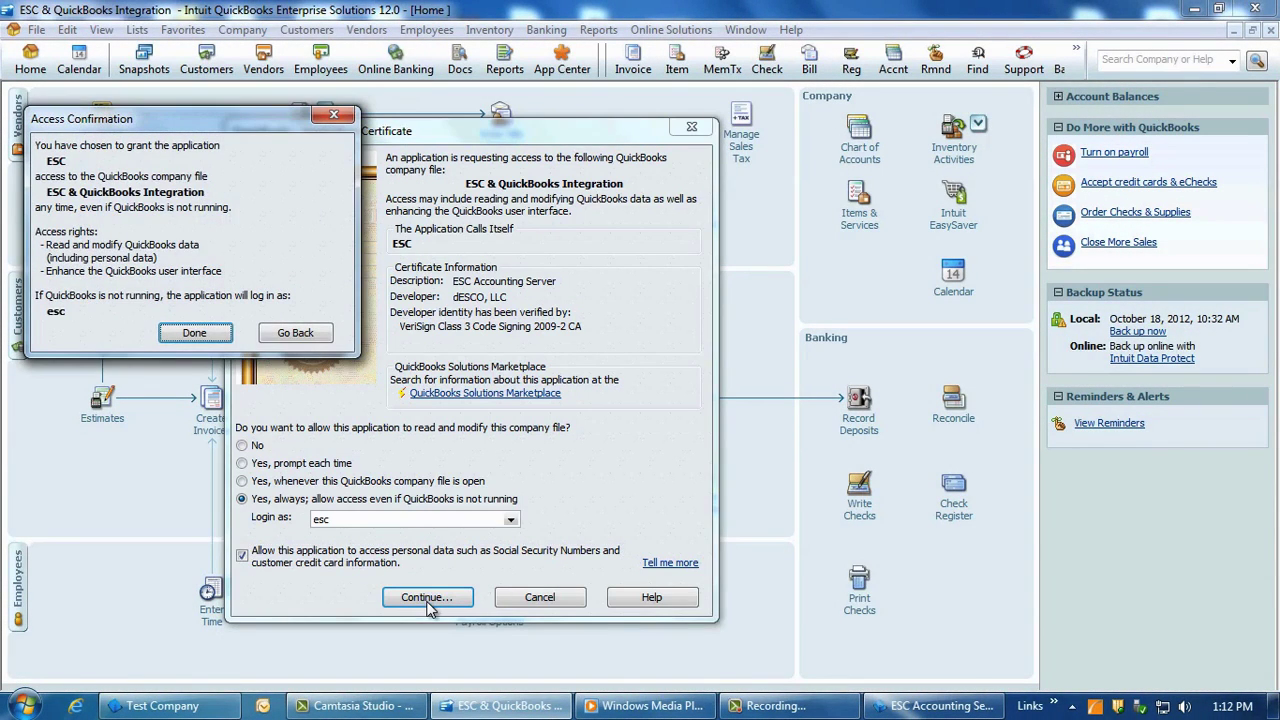
left_click(194, 333)
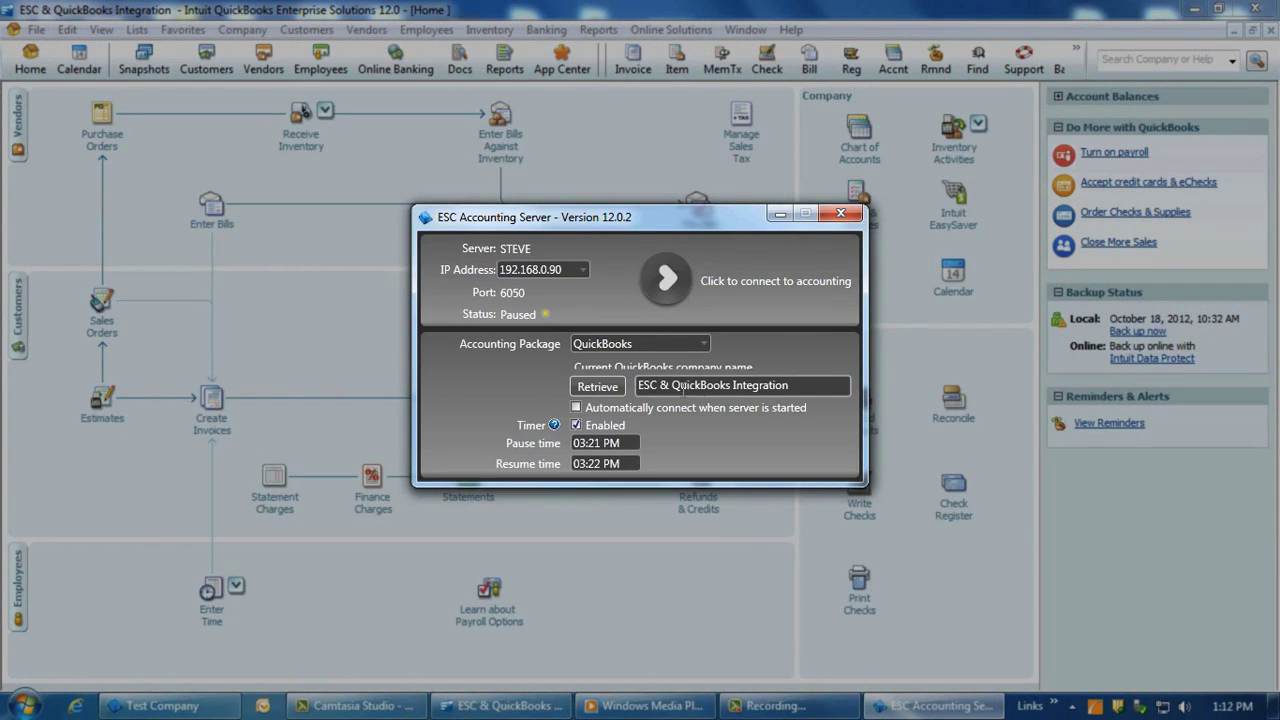
Step: Uncheck Timer Enabled and connect ESC Accounting Server so Status shows Connected
left_click_drag(790, 386, 627, 382)
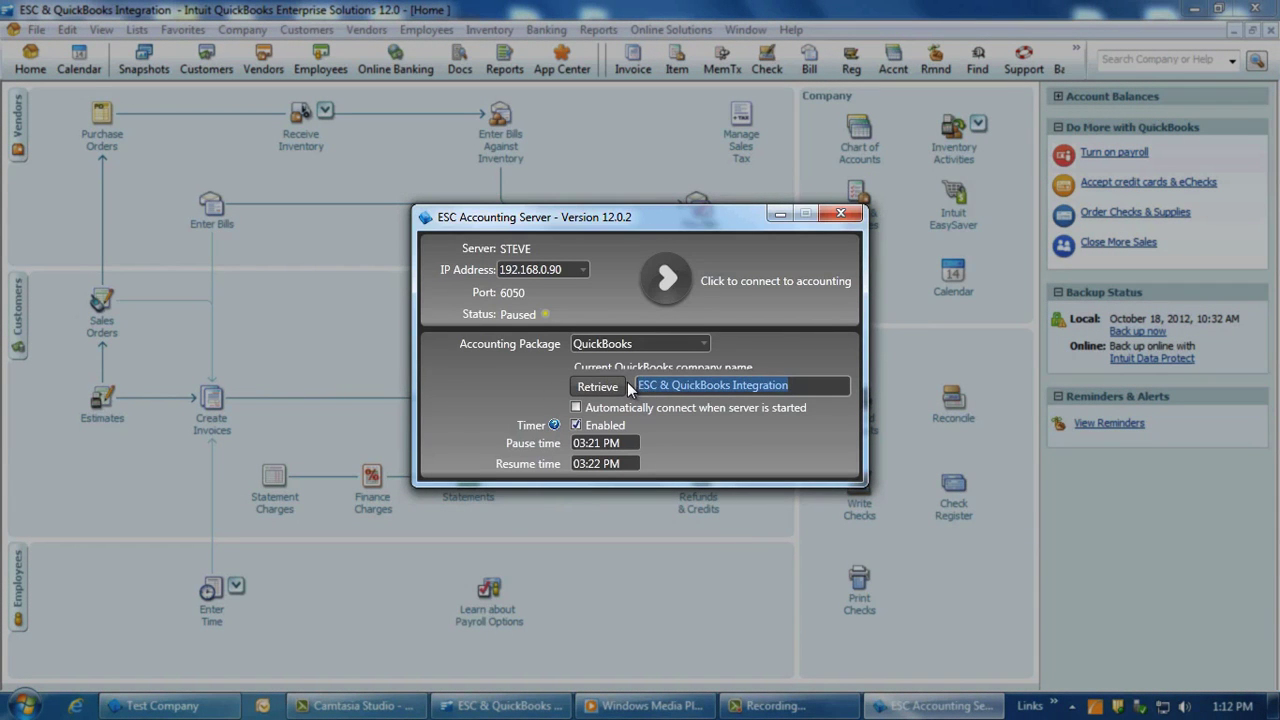
left_click(695, 419)
left_click(668, 281)
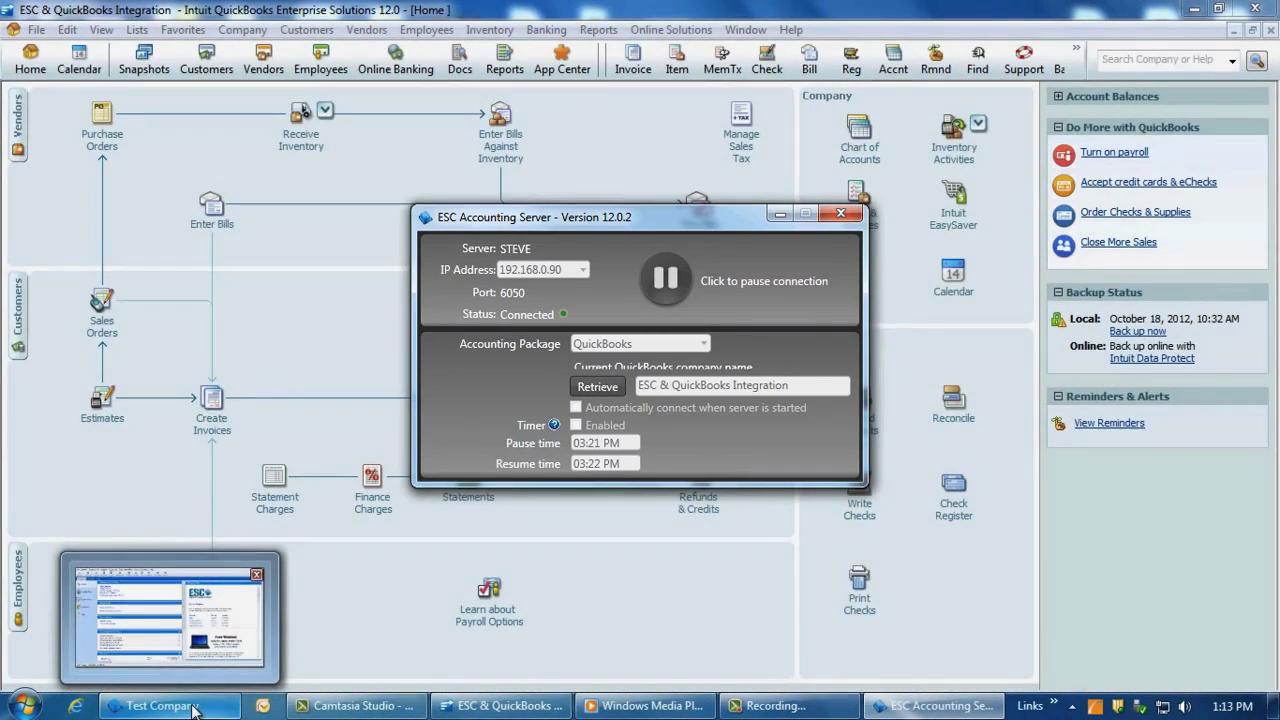
Step: Switch to the Test Company window and start File > QuickBooks Connection Wizard
left_click(195, 708)
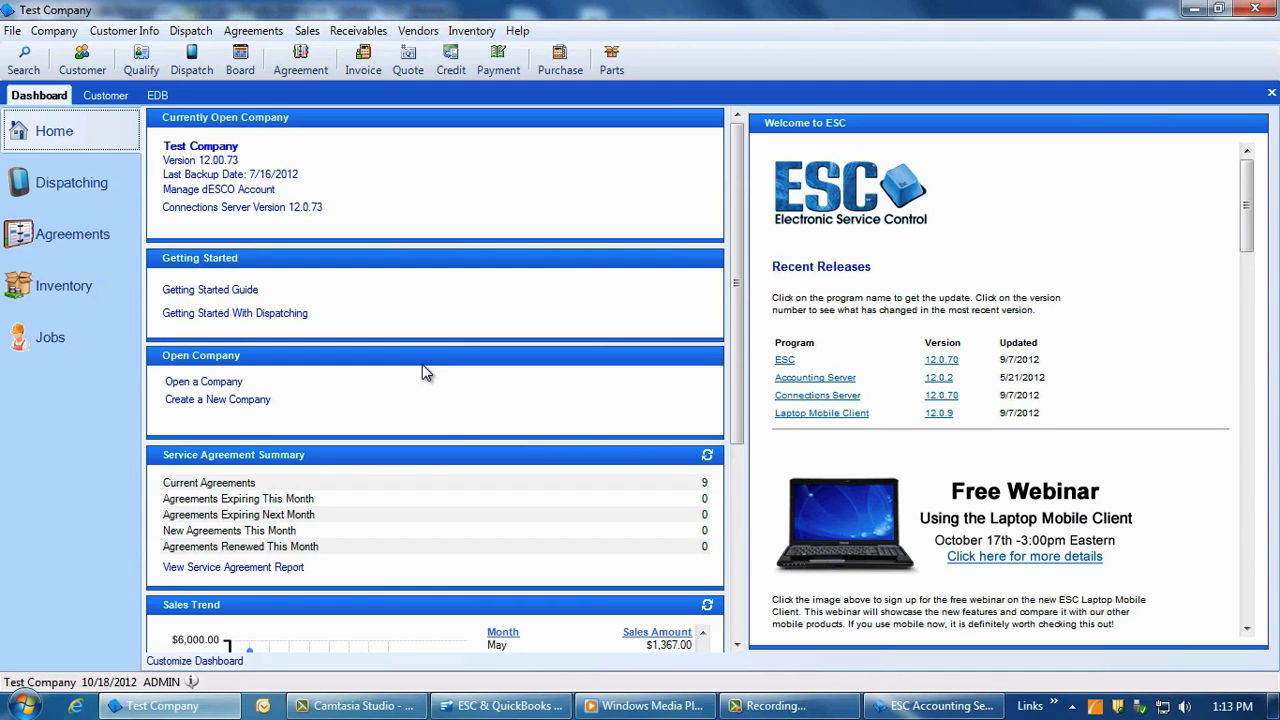
left_click(12, 31)
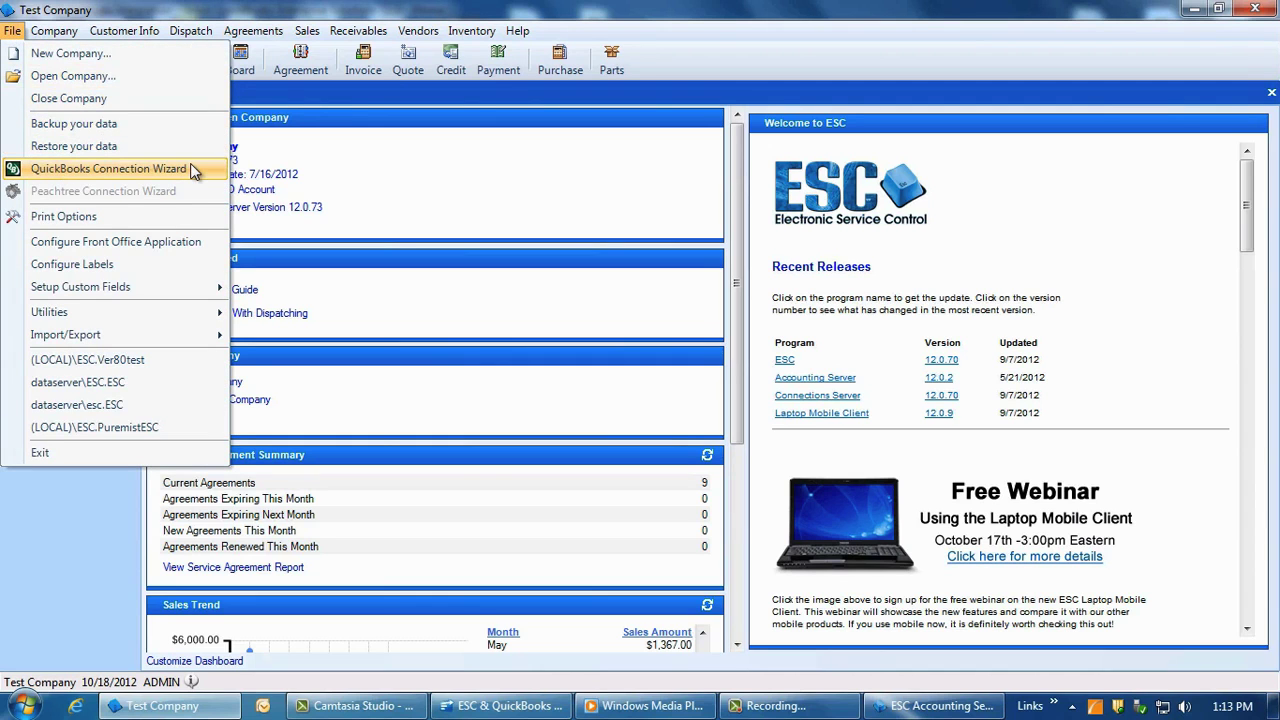
left_click(205, 172)
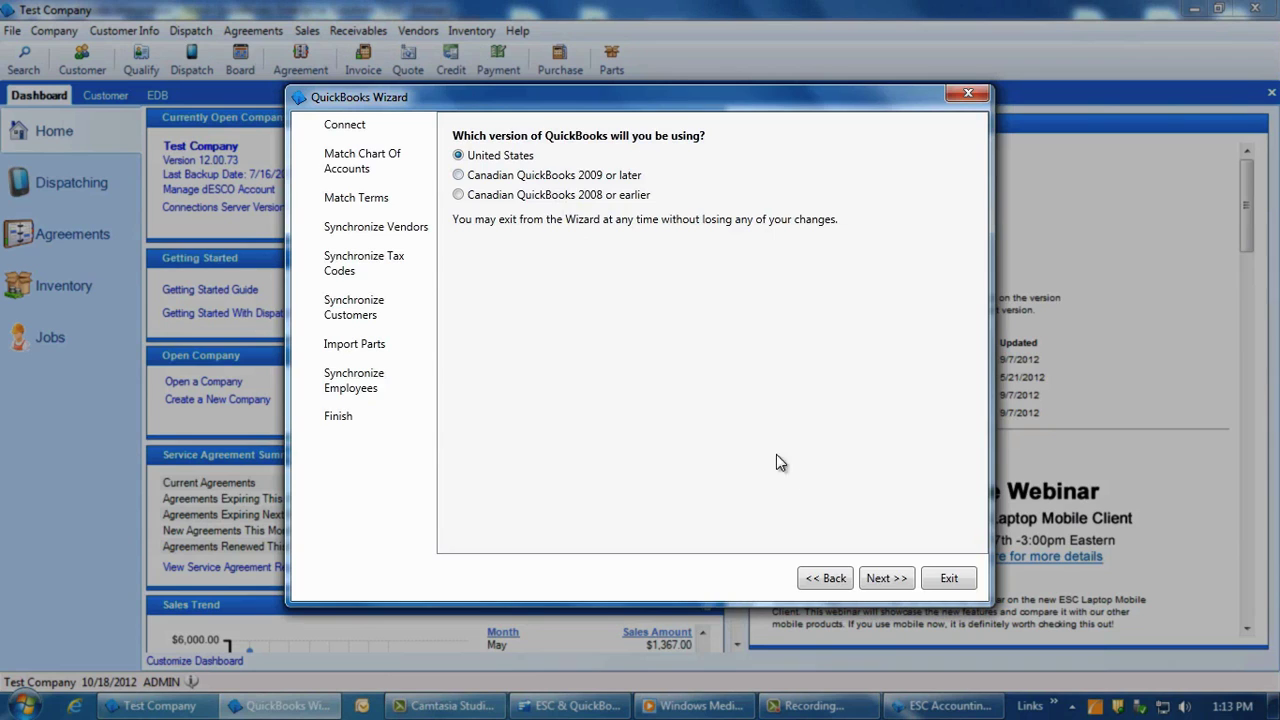
Step: Keep the United States version and connect through Accounting Server 'steve', verifying the server name first
left_click(886, 582)
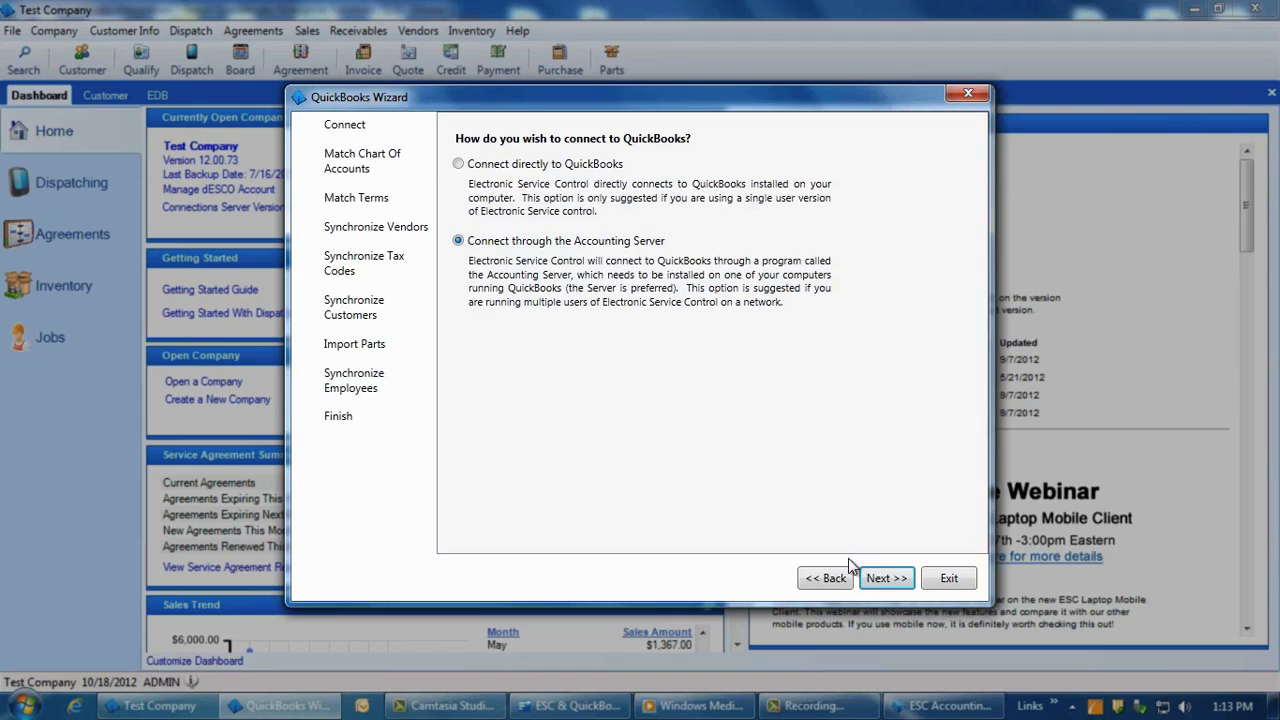
left_click(886, 579)
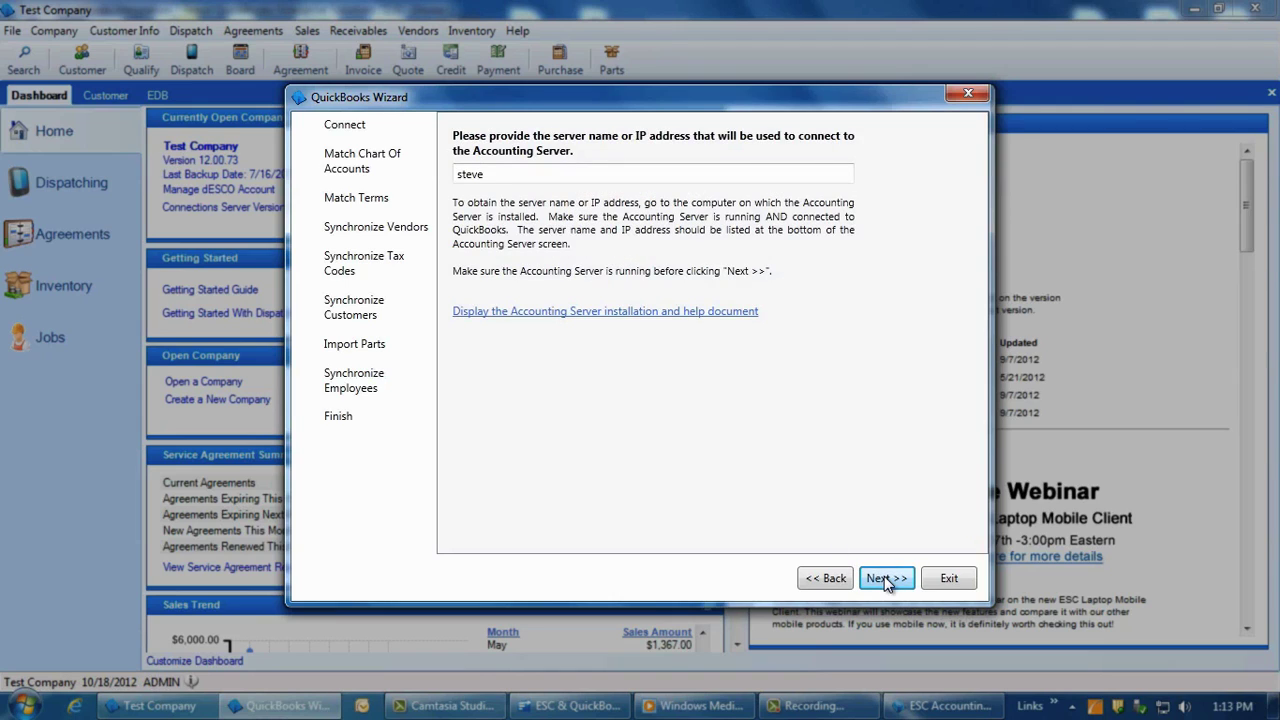
left_click(490, 174)
left_click_drag(490, 174, 450, 174)
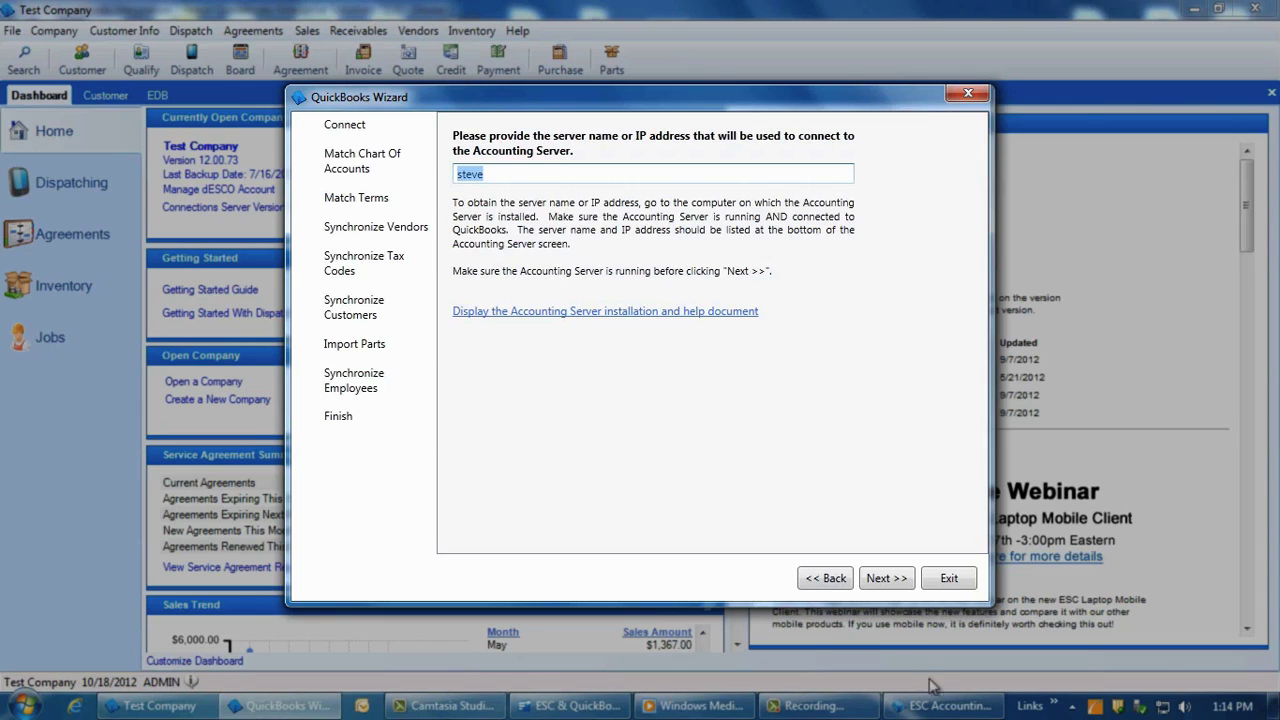
left_click(943, 710)
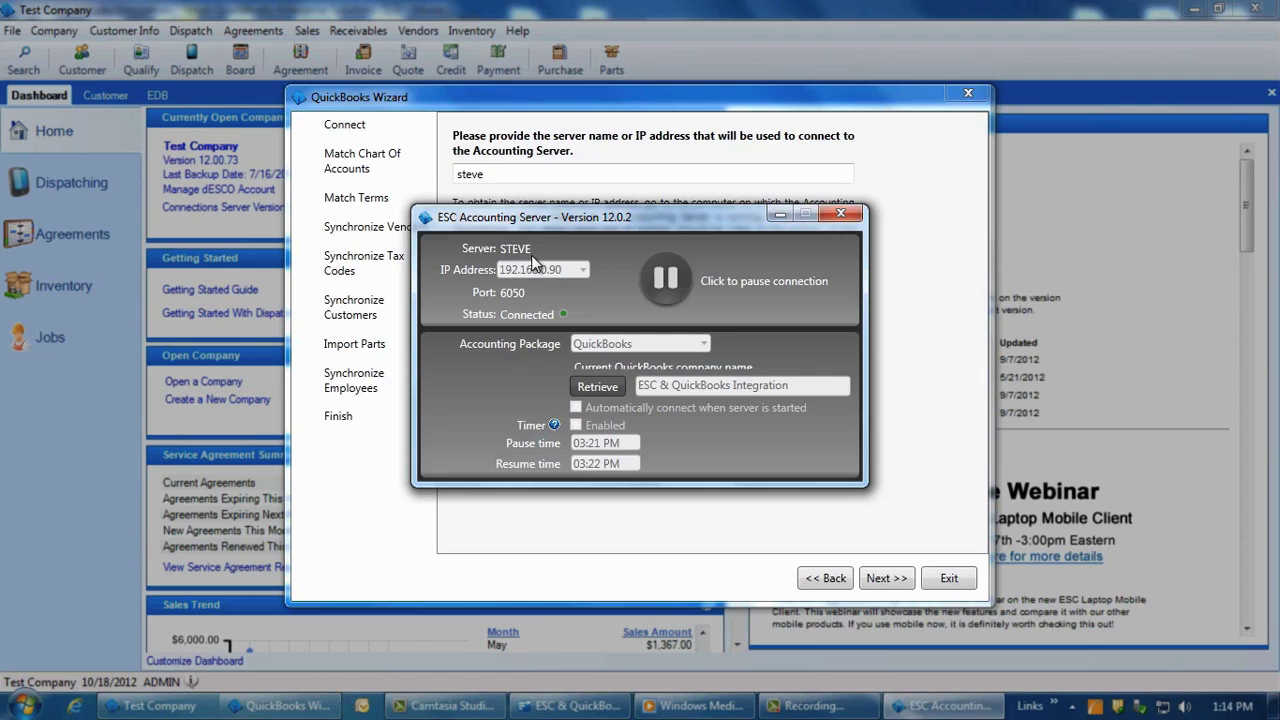
left_click(778, 214)
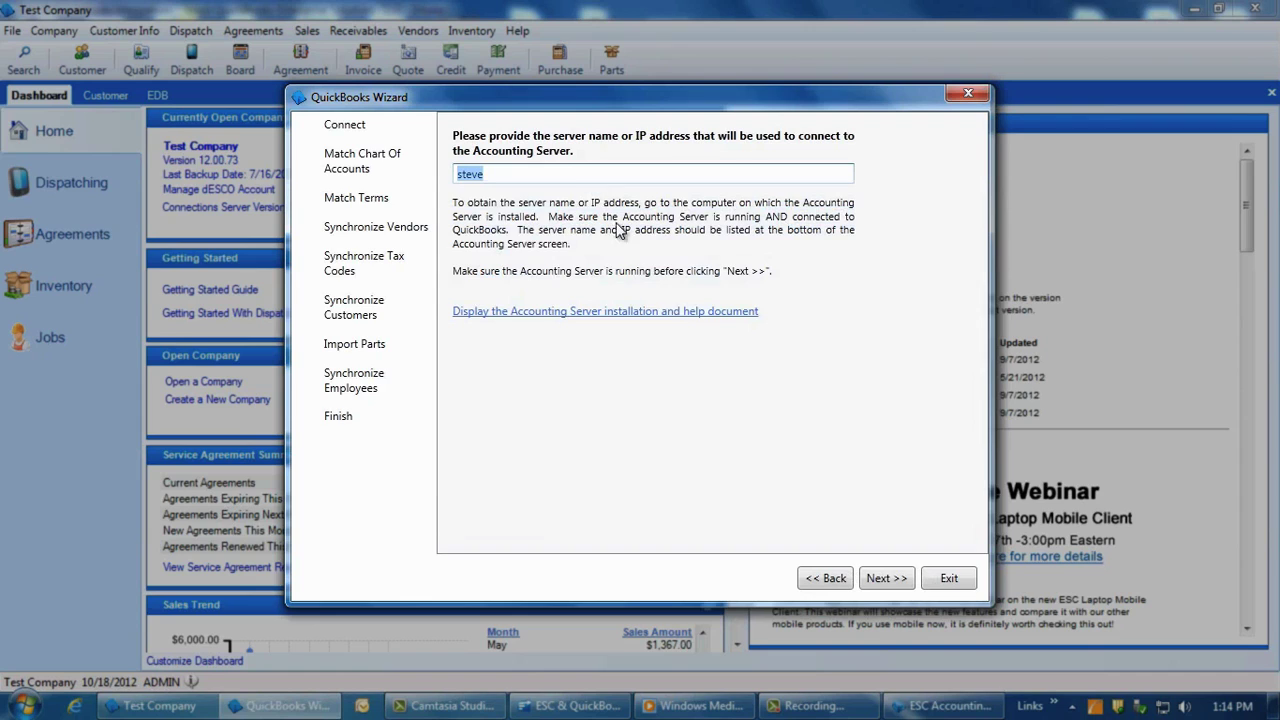
left_click(884, 578)
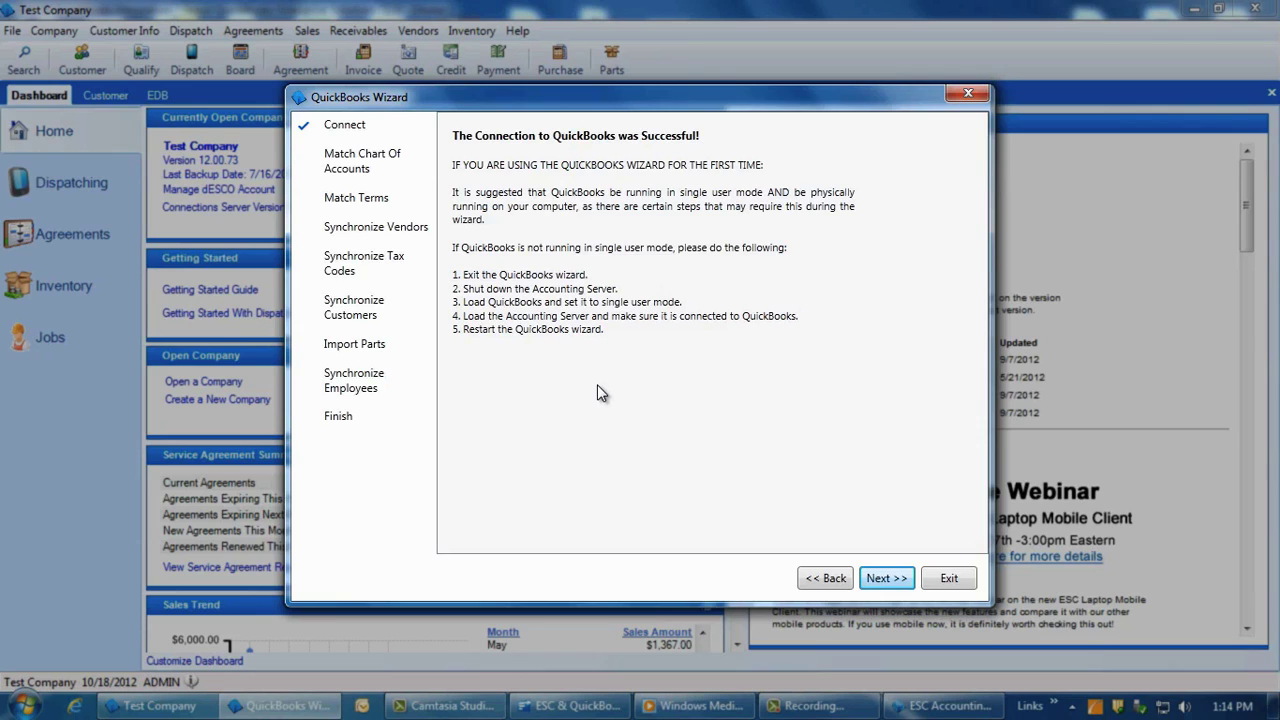
Step: Advance to Match Chart of Accounts, then exit the QuickBooks Wizard
left_click(881, 578)
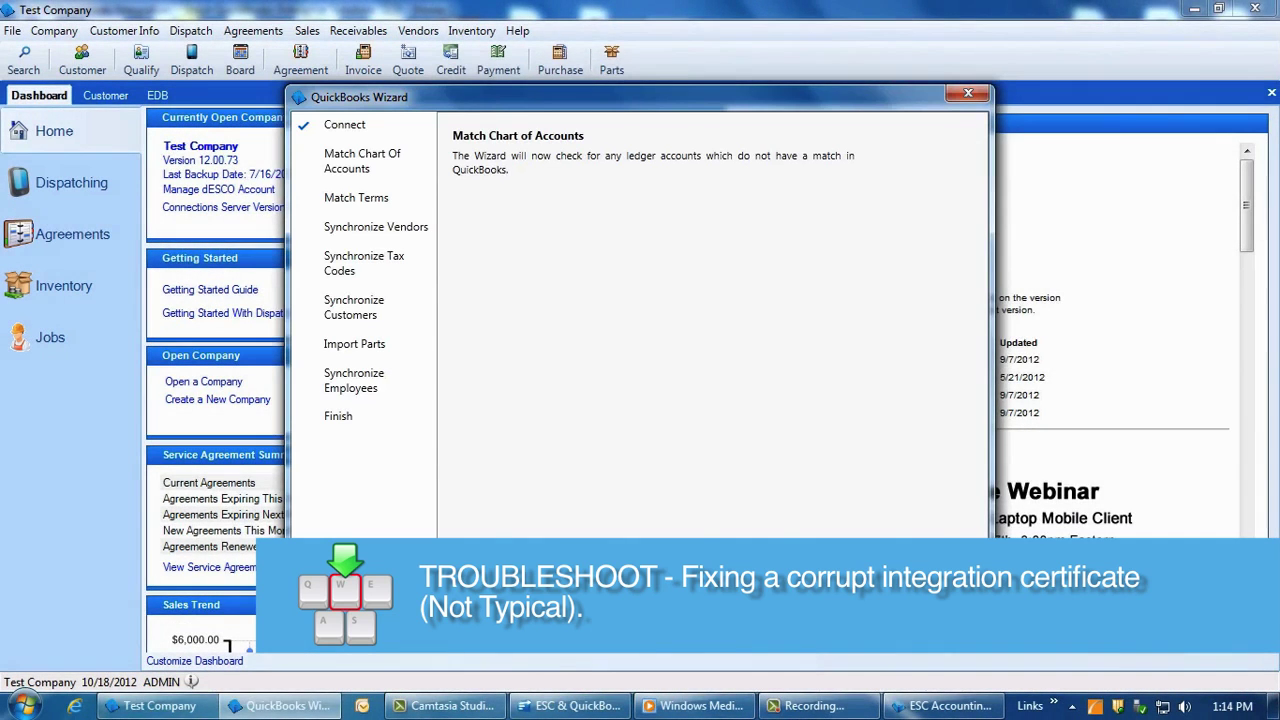
left_click(948, 566)
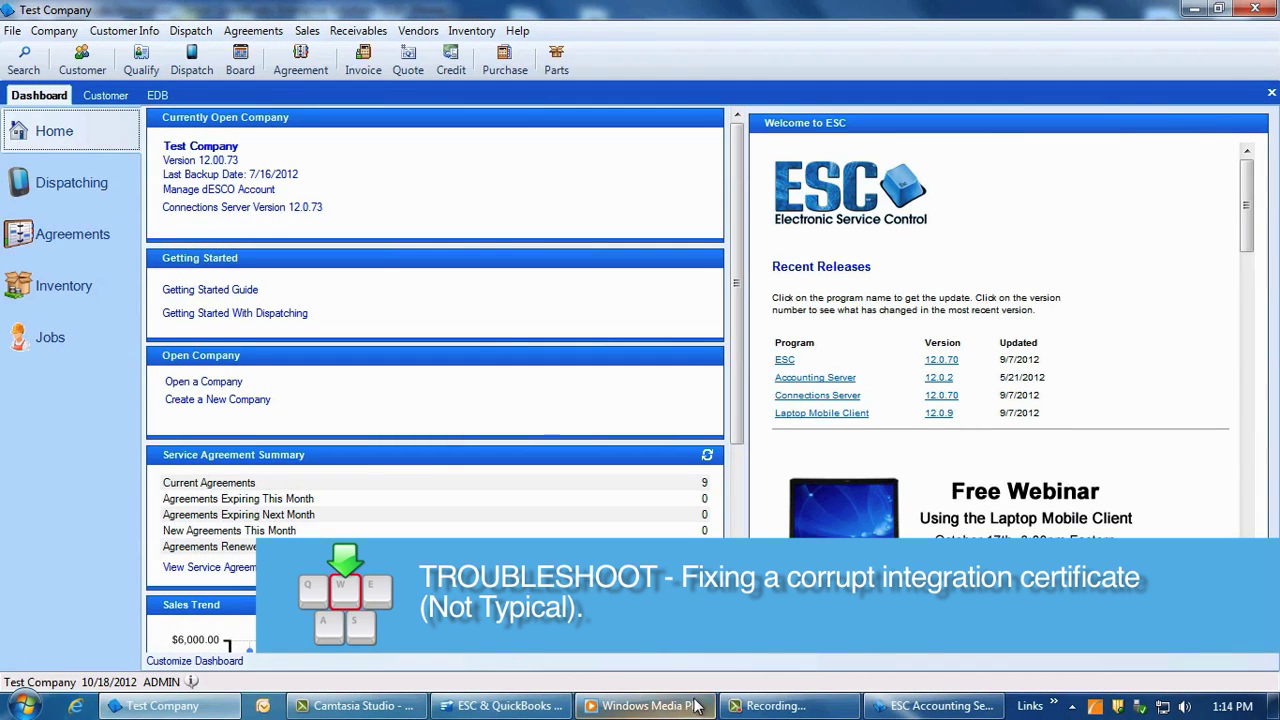
Step: Switch to QuickBooks and pause the ESC Accounting Server connection, confirming with Yes
left_click(505, 706)
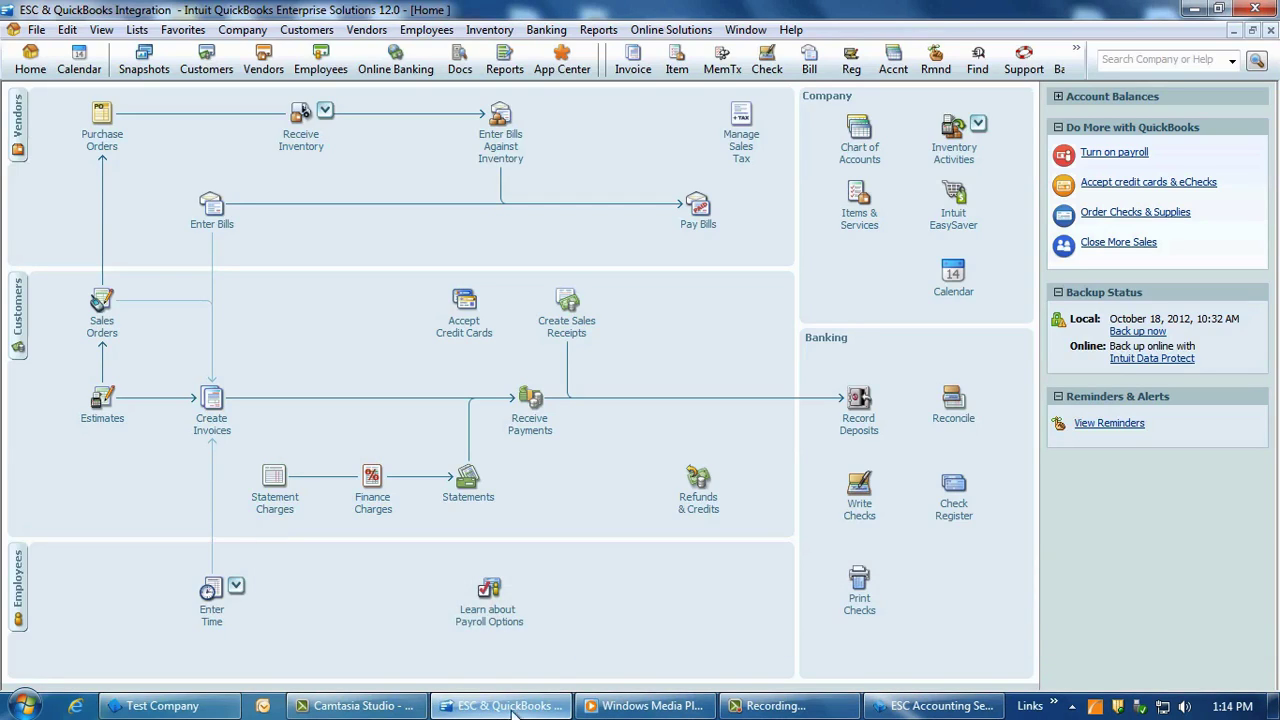
left_click(907, 706)
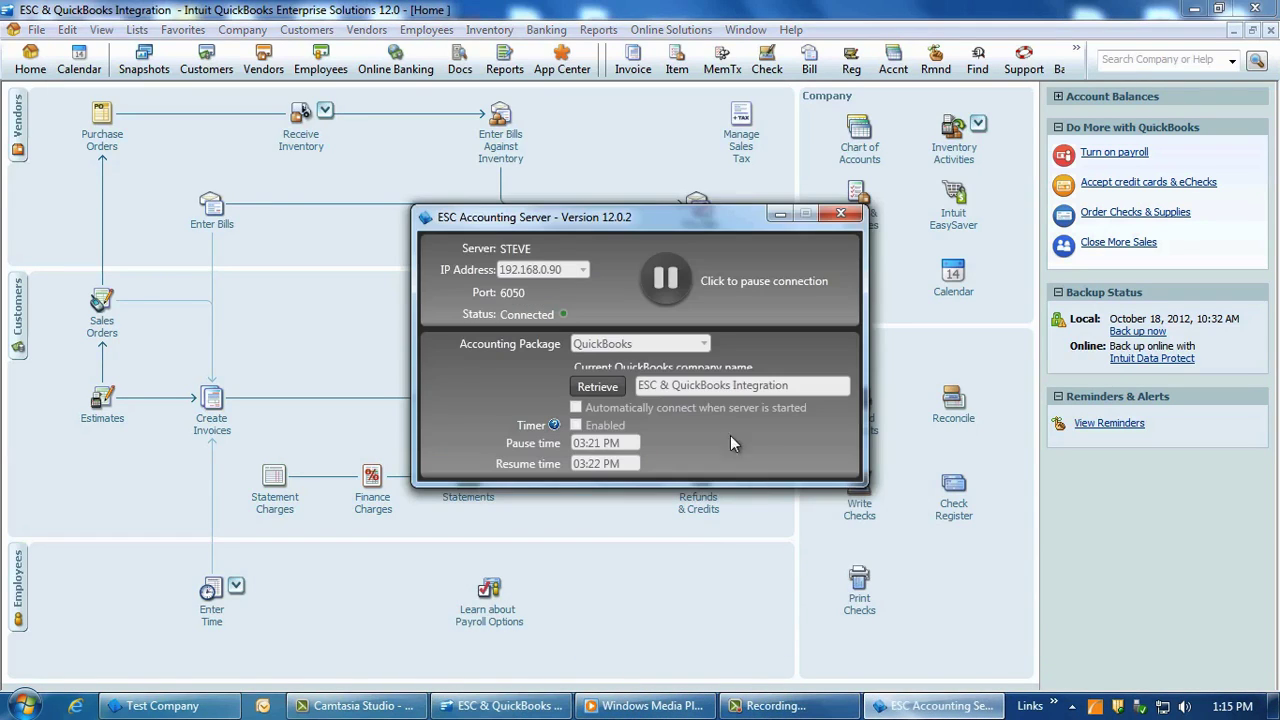
left_click(668, 282)
left_click(713, 443)
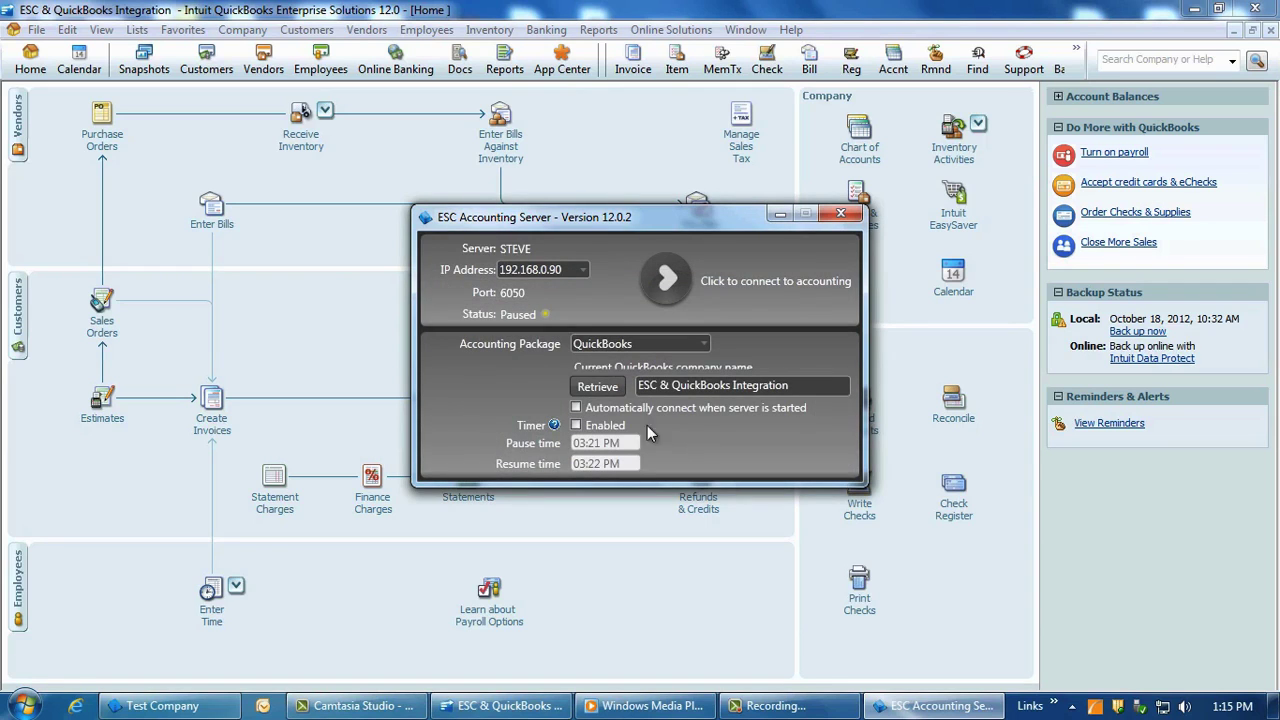
Step: Open Edit > Preferences to the Integrated Applications section
left_click(36, 30)
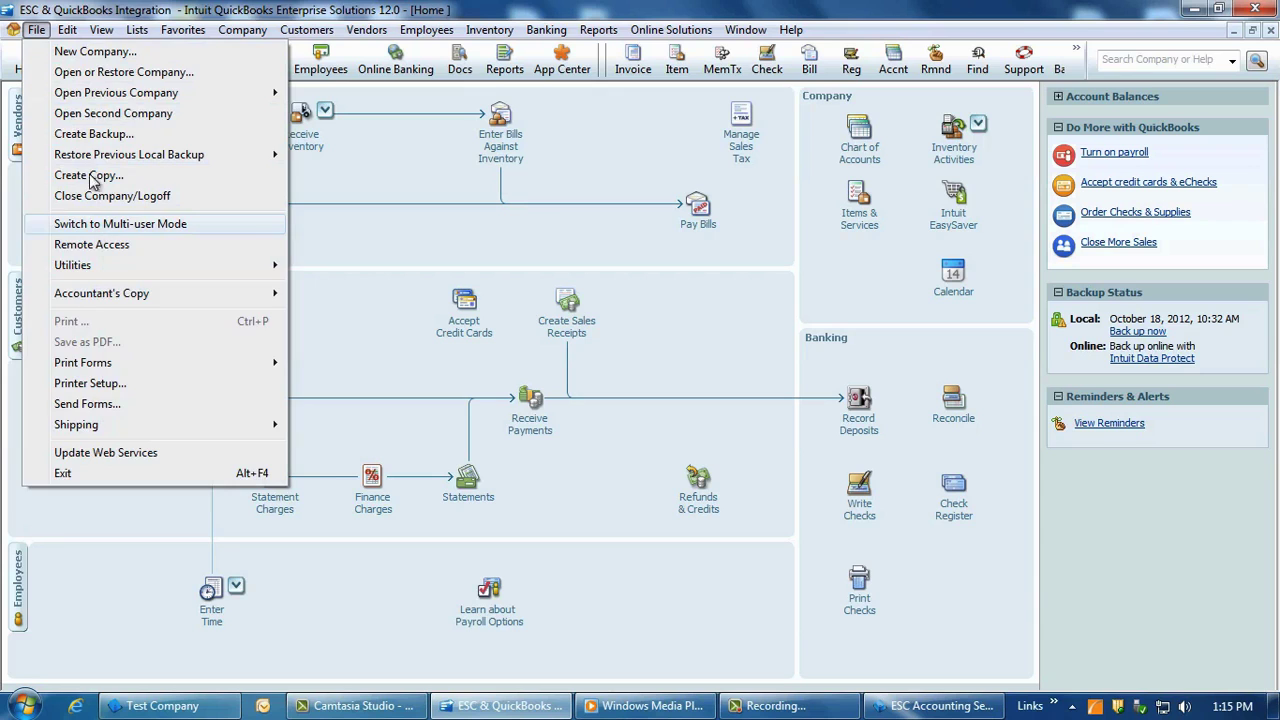
left_click(101, 29)
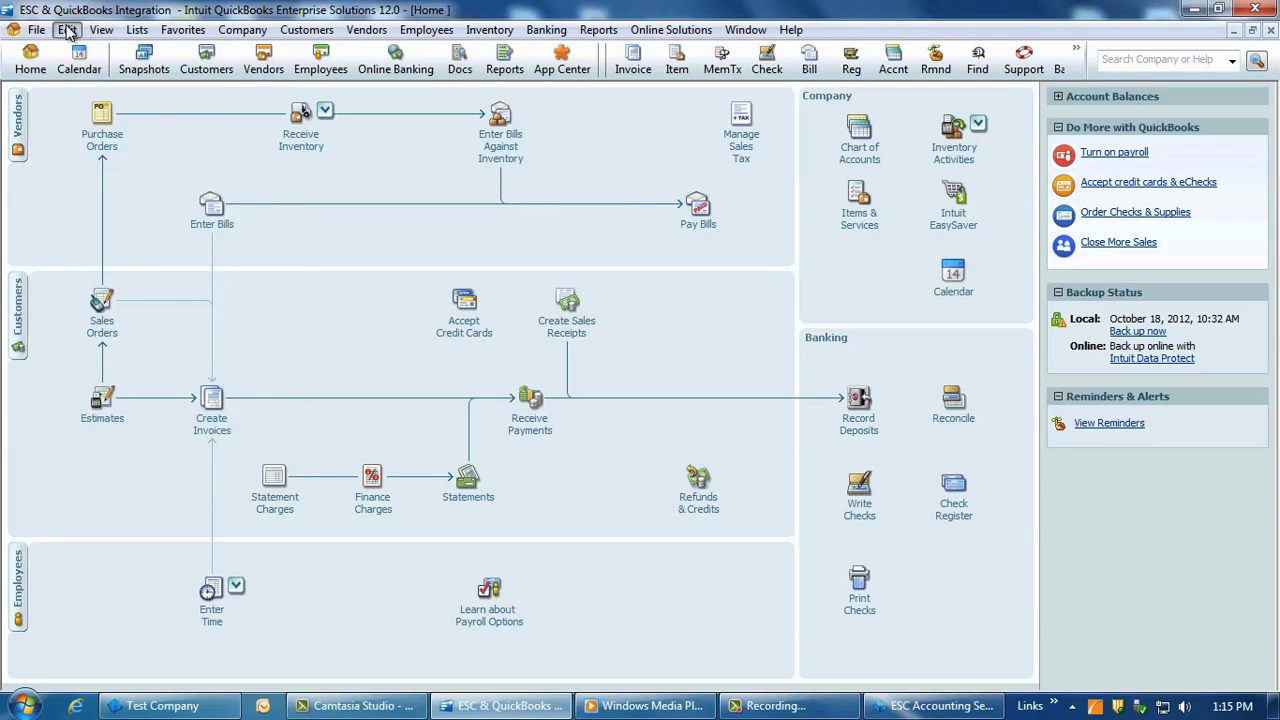
left_click(68, 31)
left_click(100, 268)
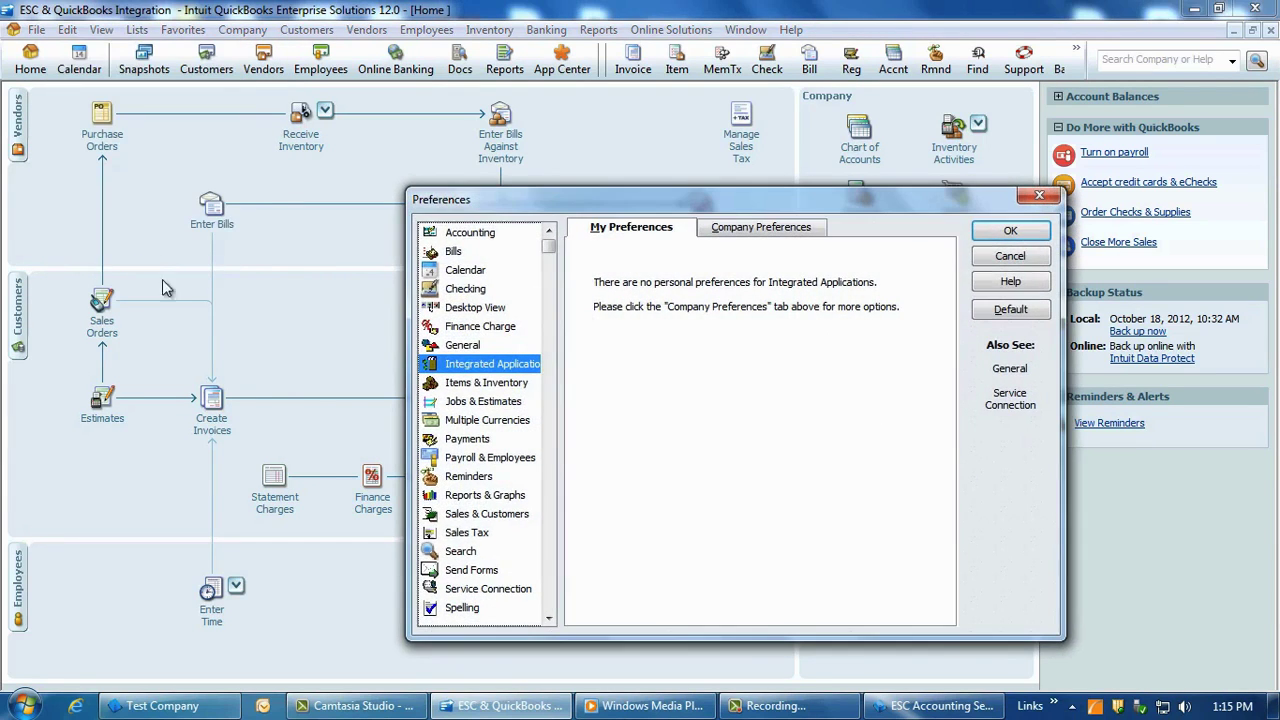
Step: Remove ESC from the Company Preferences integrated applications, confirm Yes, and save with OK
left_click(753, 229)
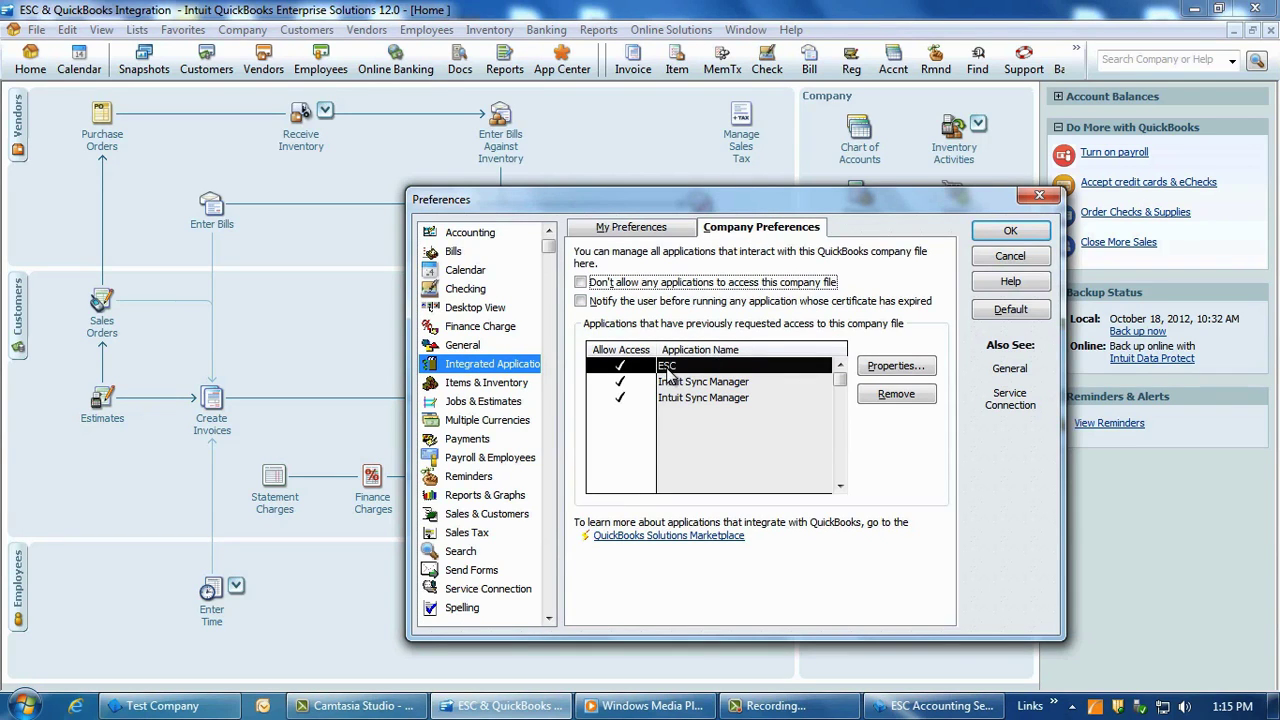
left_click(896, 394)
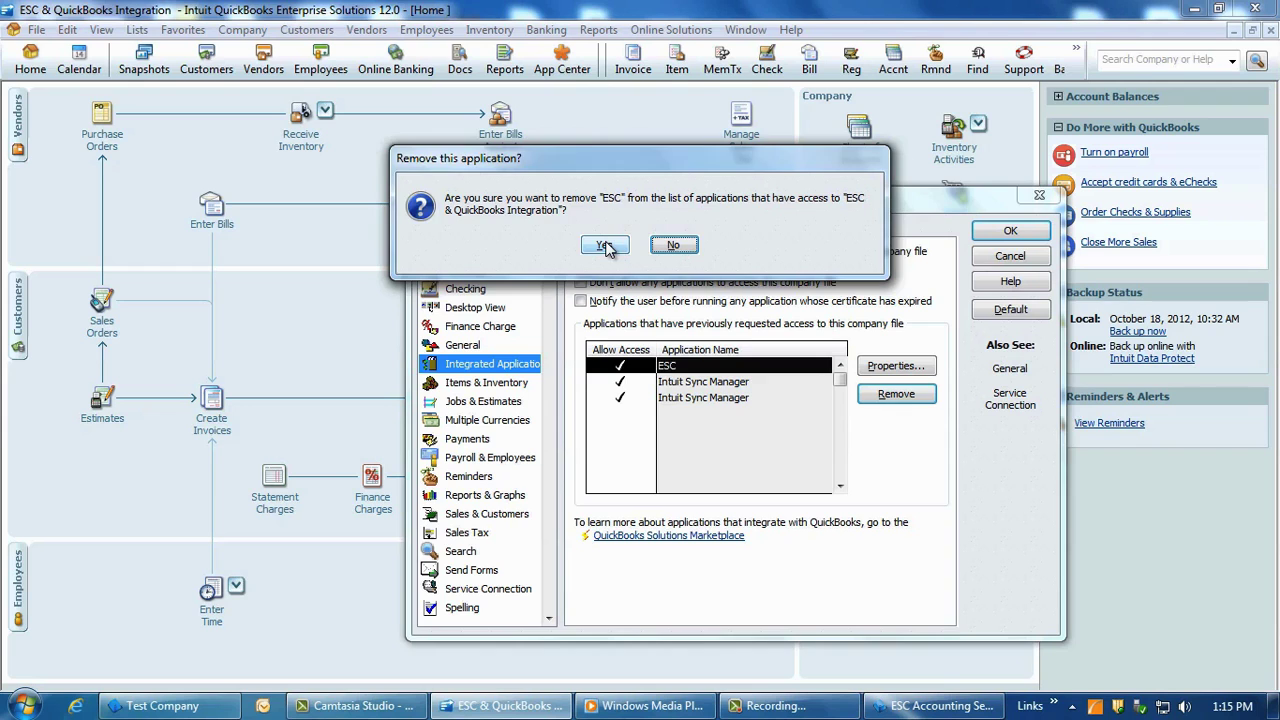
left_click(605, 247)
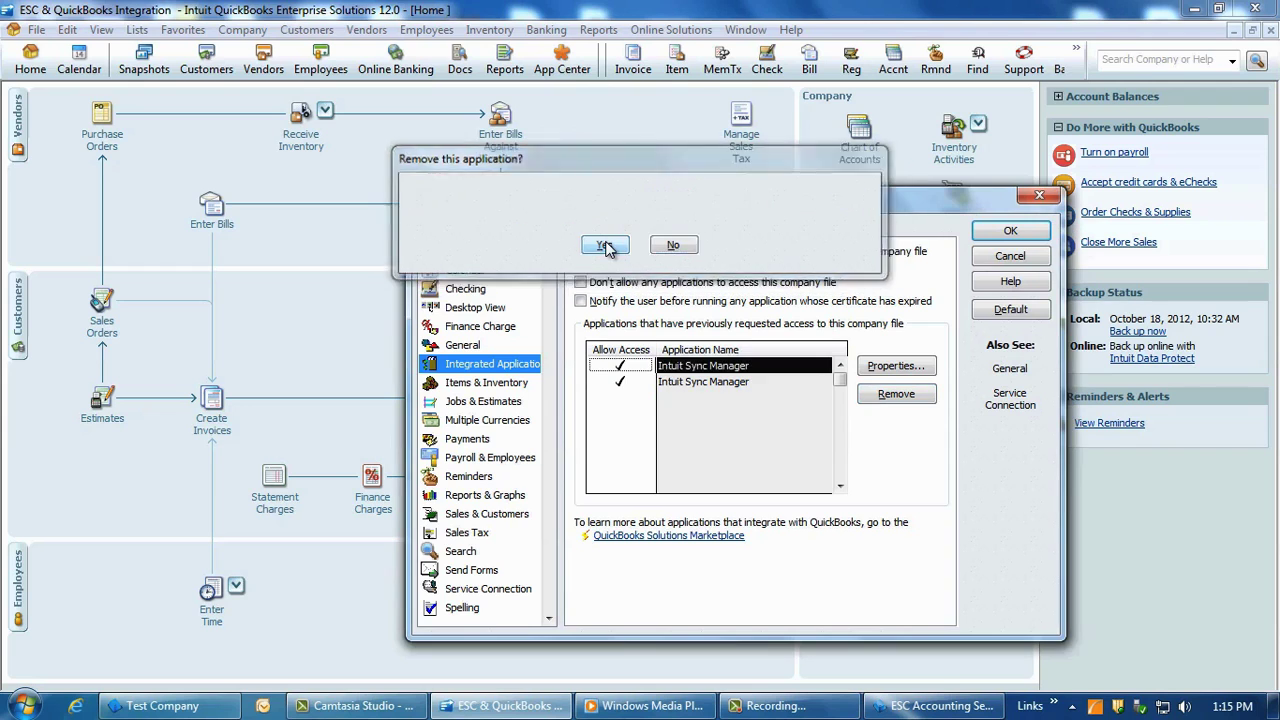
left_click(1006, 232)
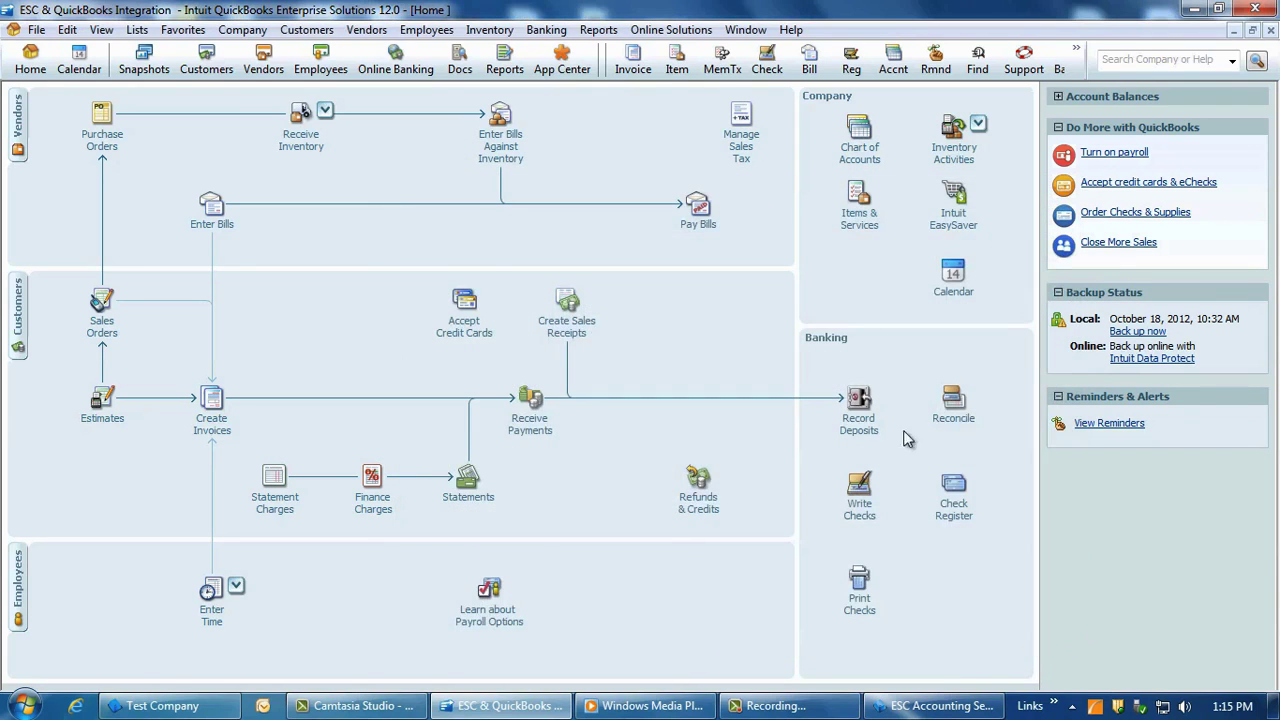
Step: Restart the ESC Accounting Server connection and bring QuickBooks' Application Certificate request forward
left_click(940, 706)
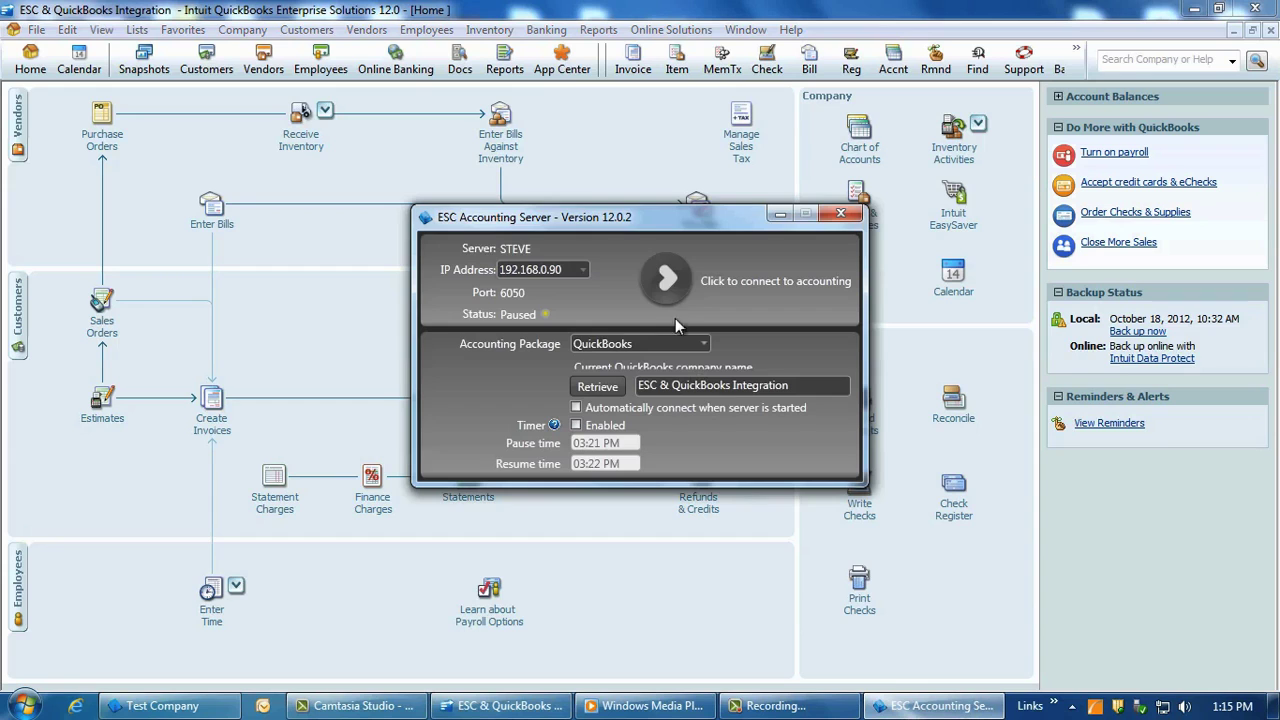
left_click(667, 282)
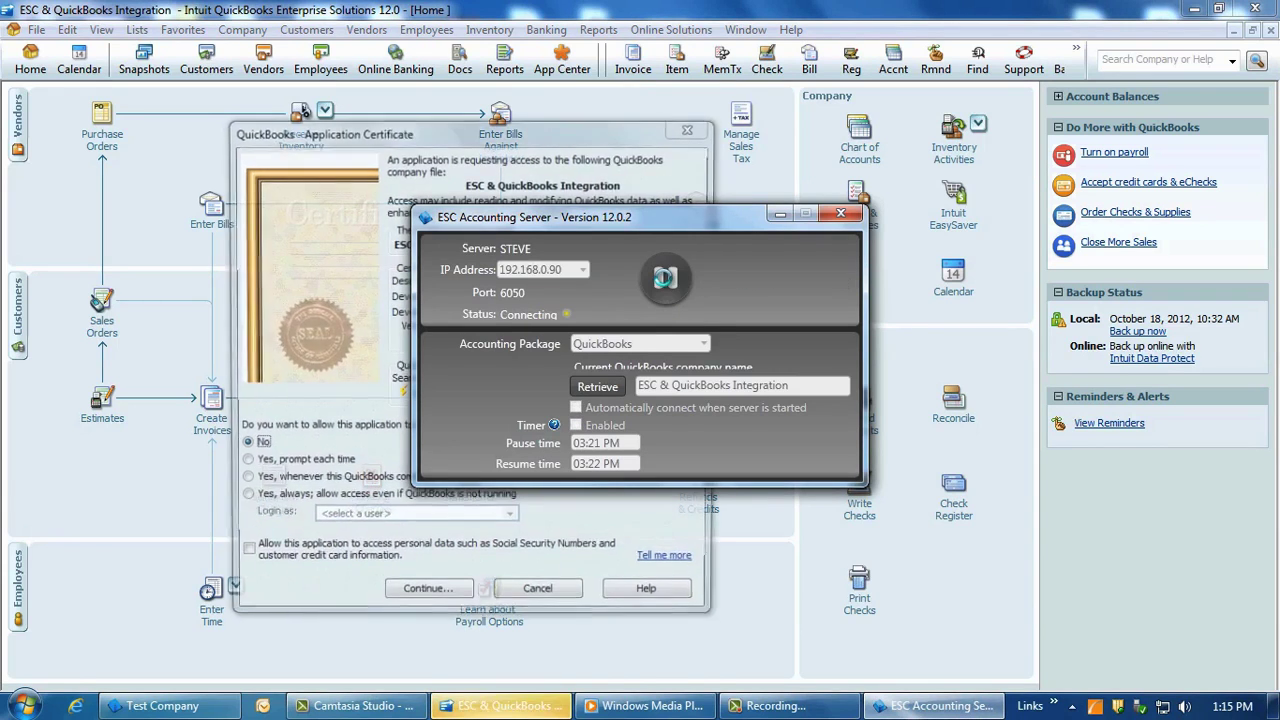
left_click(576, 131)
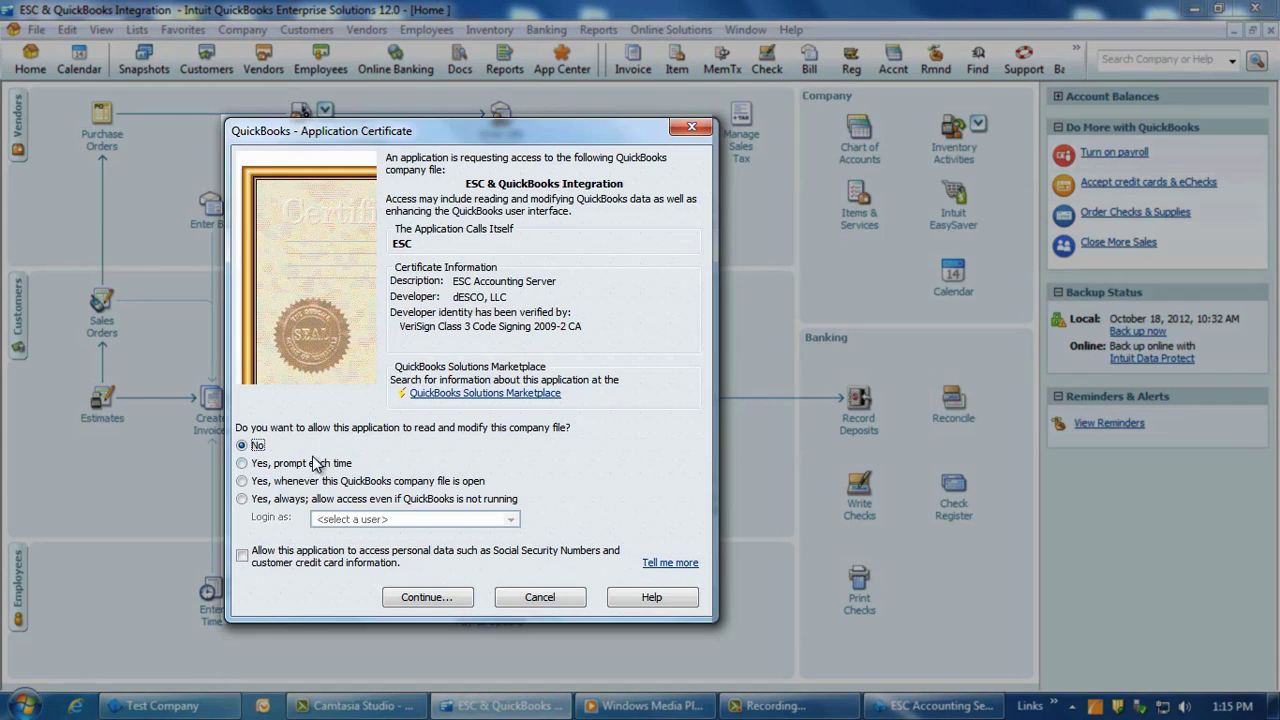
Step: Grant ESC 'Yes, always' access as the esc login user, including personal data, and confirm
left_click(241, 498)
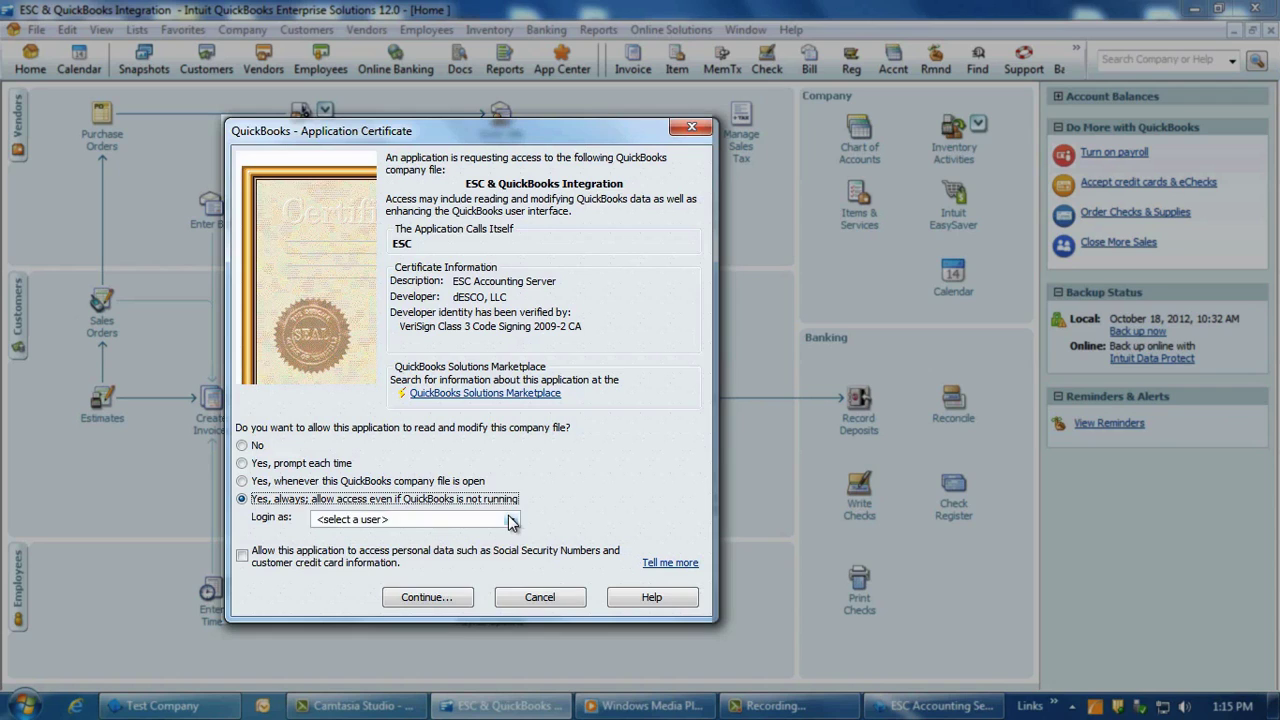
left_click(510, 522)
left_click(332, 584)
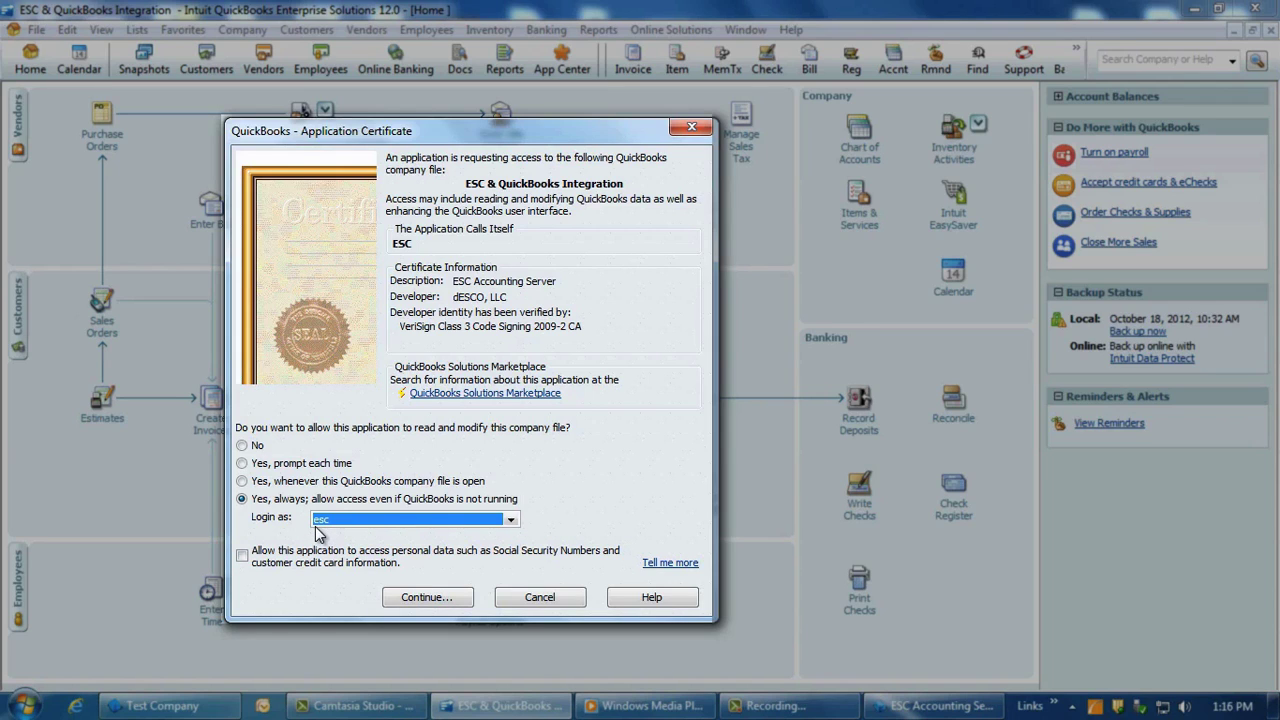
left_click(242, 555)
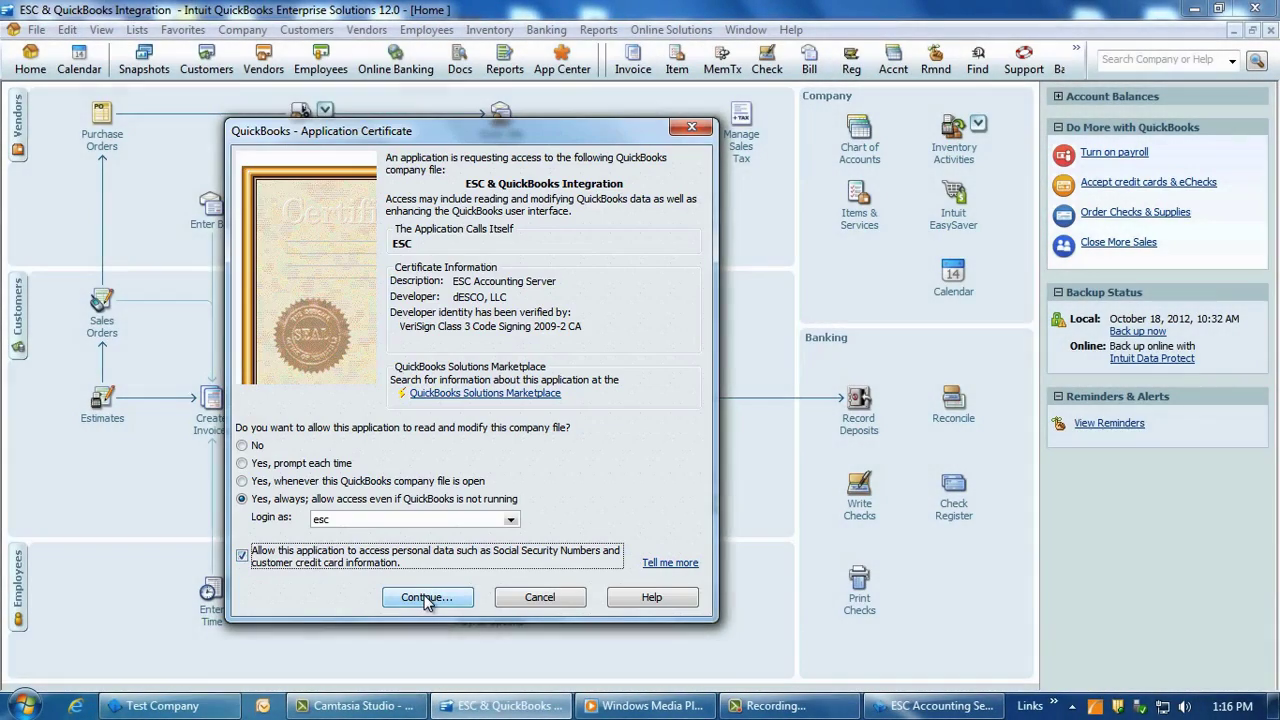
left_click(425, 597)
left_click(196, 334)
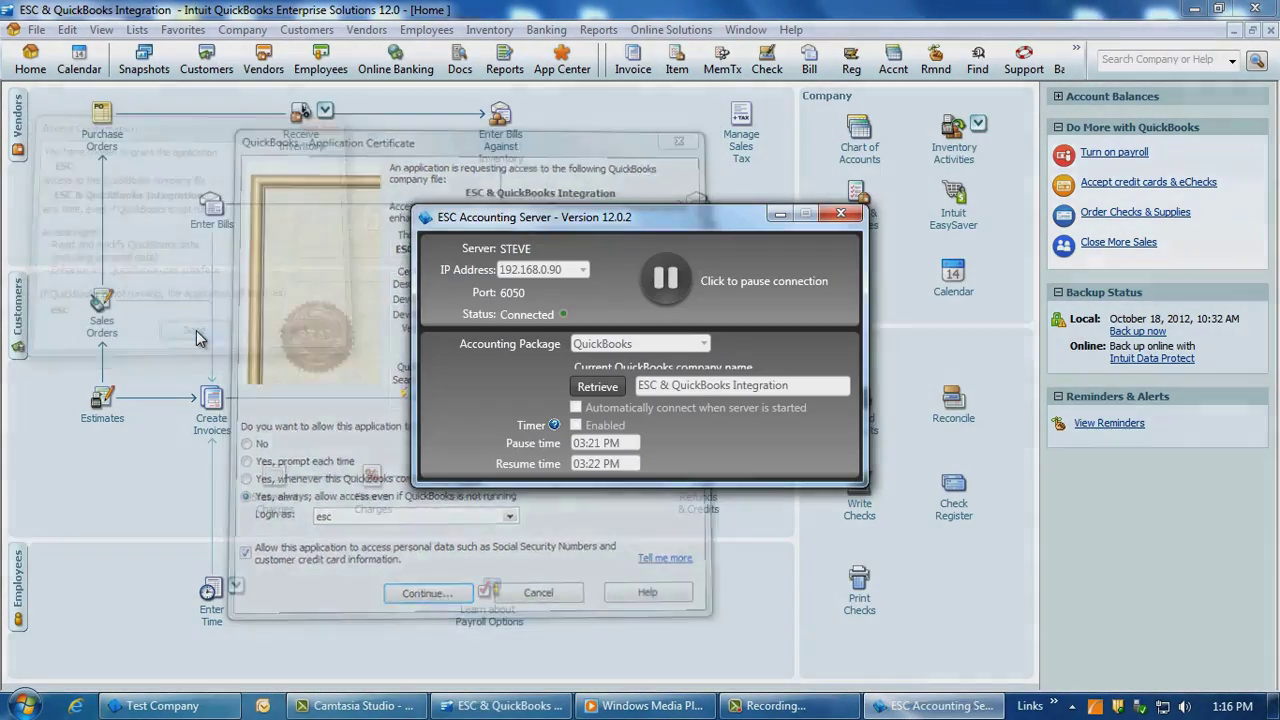